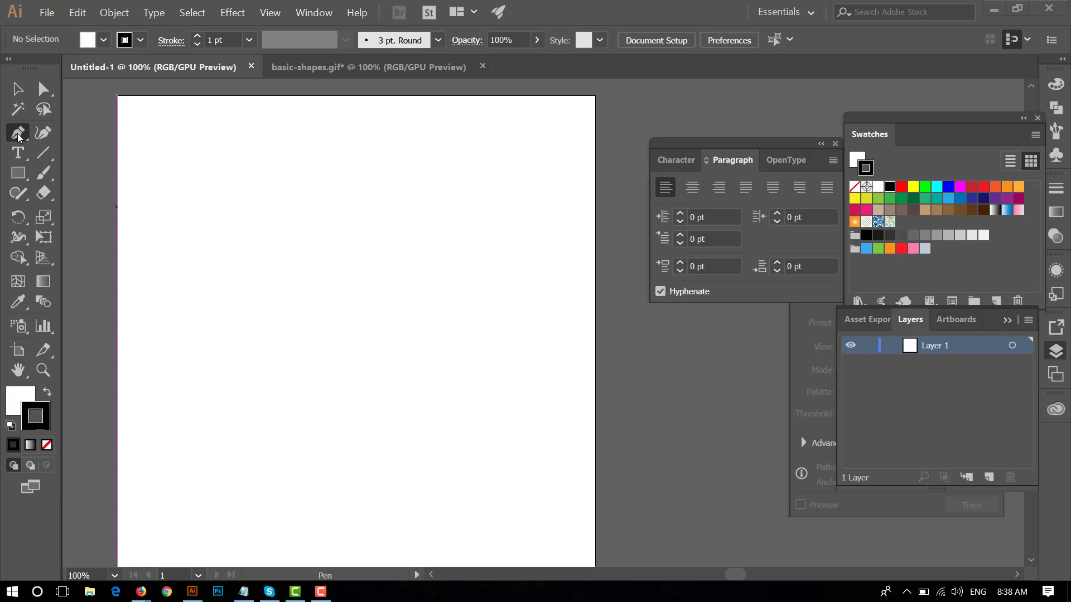
# Start a Pen path with a first anchor near the upper left of the blank artboard
pyautogui.click(18, 137)
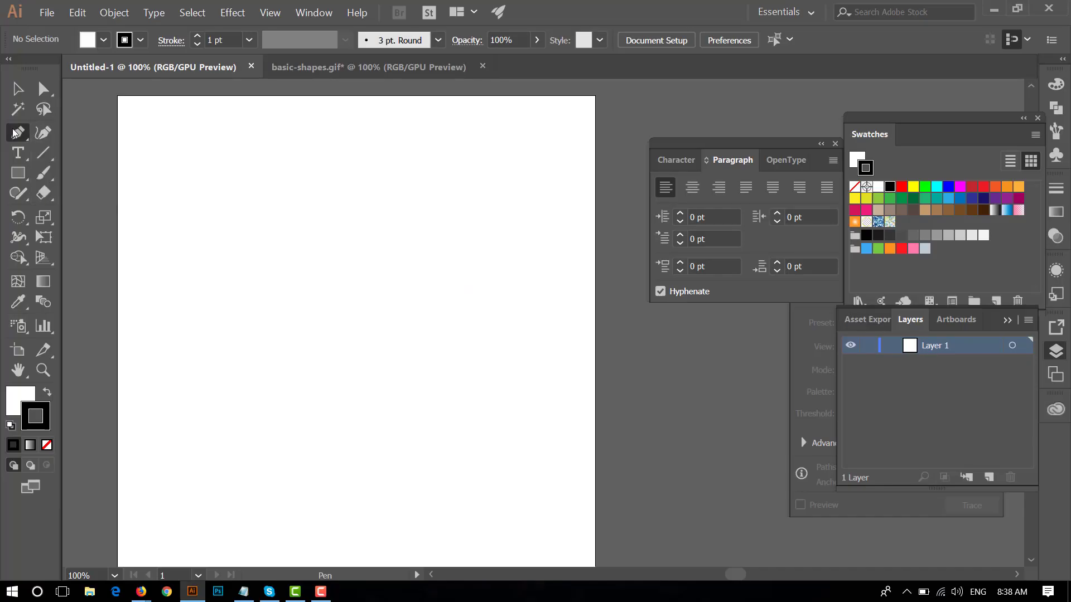
pyautogui.click(193, 178)
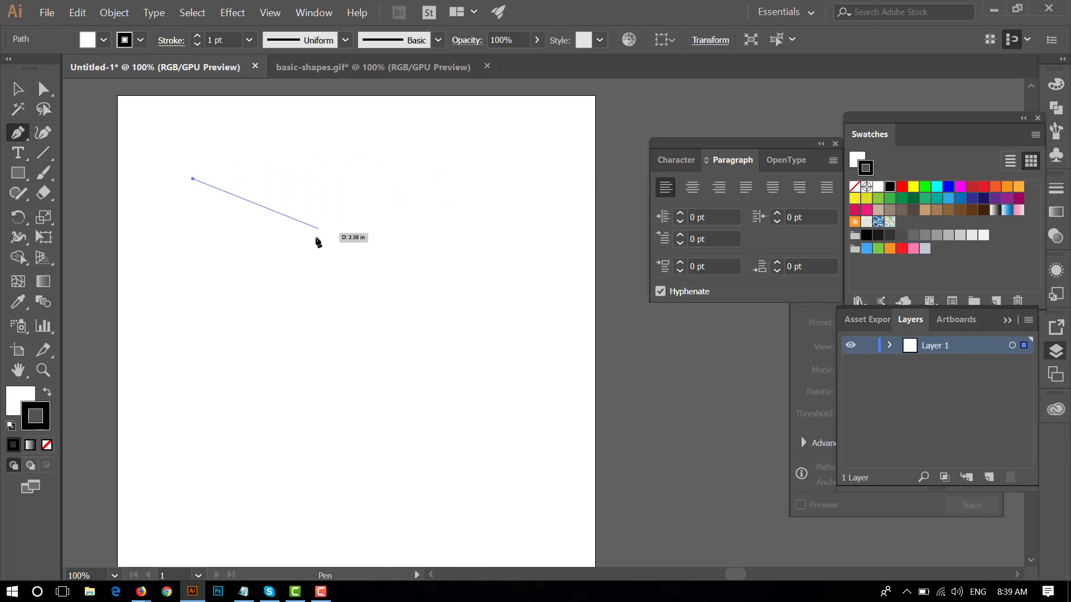
# Trace the outline's top edge, right side and first zigzag corners along the bottom
pyautogui.click(461, 155)
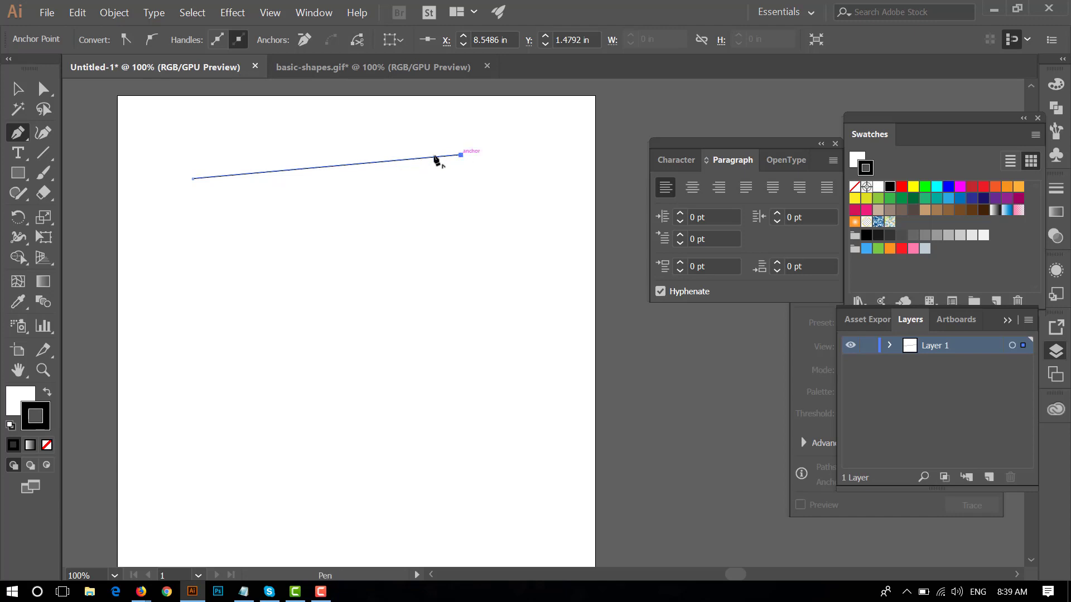
pyautogui.click(461, 284)
pyautogui.click(342, 200)
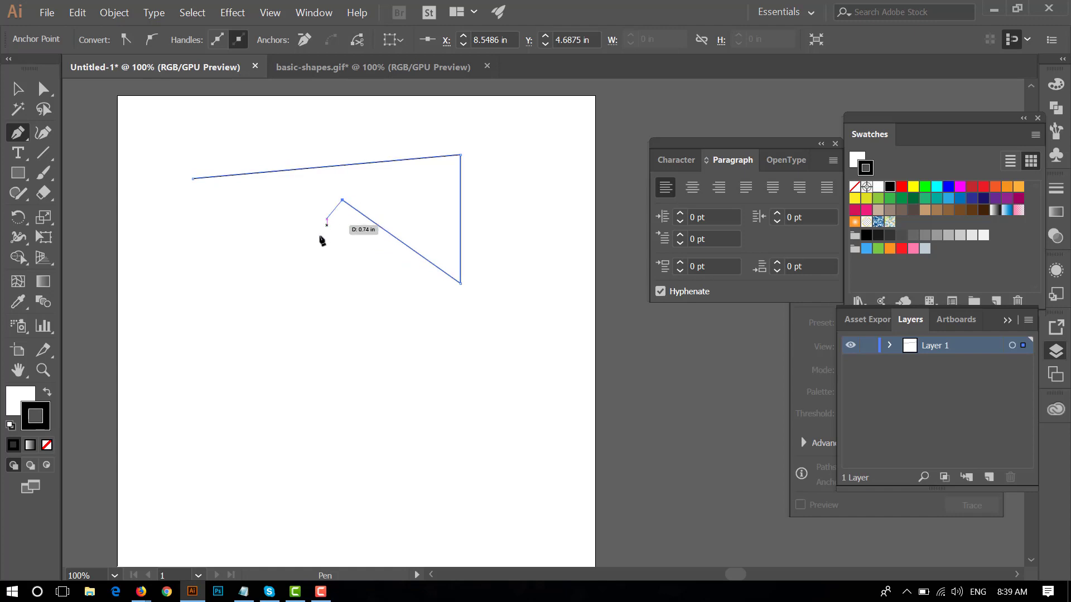
pyautogui.click(274, 283)
pyautogui.click(221, 233)
pyautogui.click(153, 197)
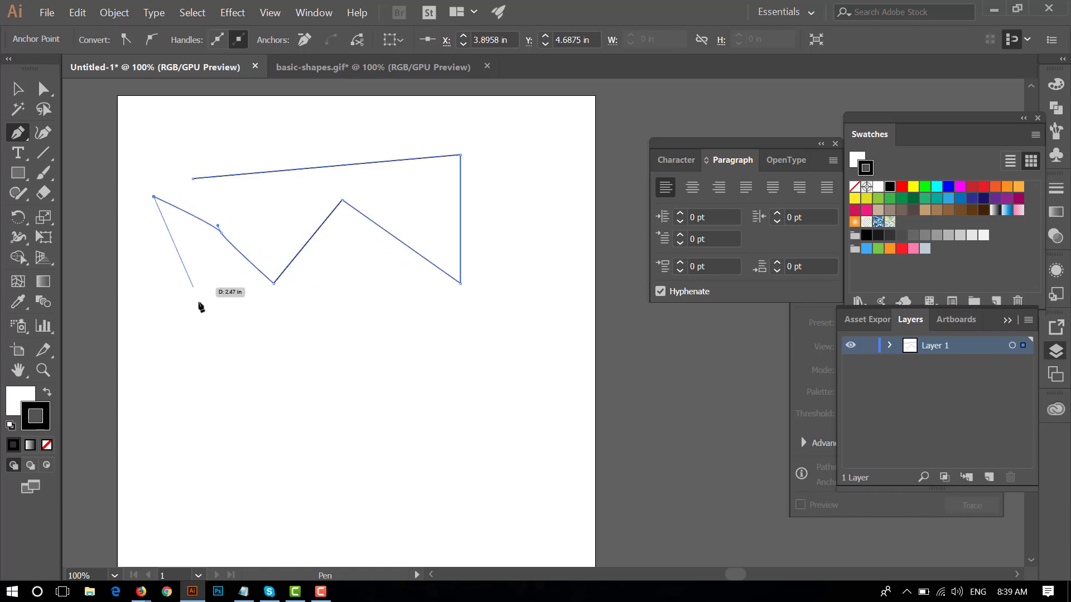
# Add the lower-left, left-side and top-left corners, closing the outline on its starting anchor
pyautogui.click(203, 308)
pyautogui.click(176, 343)
pyautogui.moveTo(149, 263); pyautogui.dragTo(145, 256)
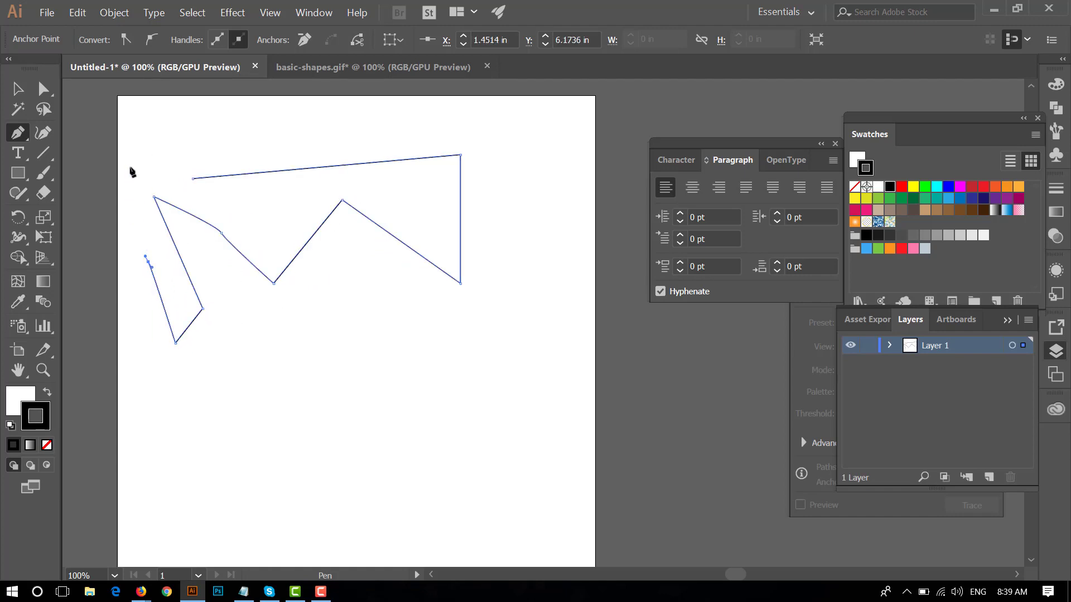
pyautogui.click(130, 166)
pyautogui.click(176, 134)
pyautogui.click(193, 179)
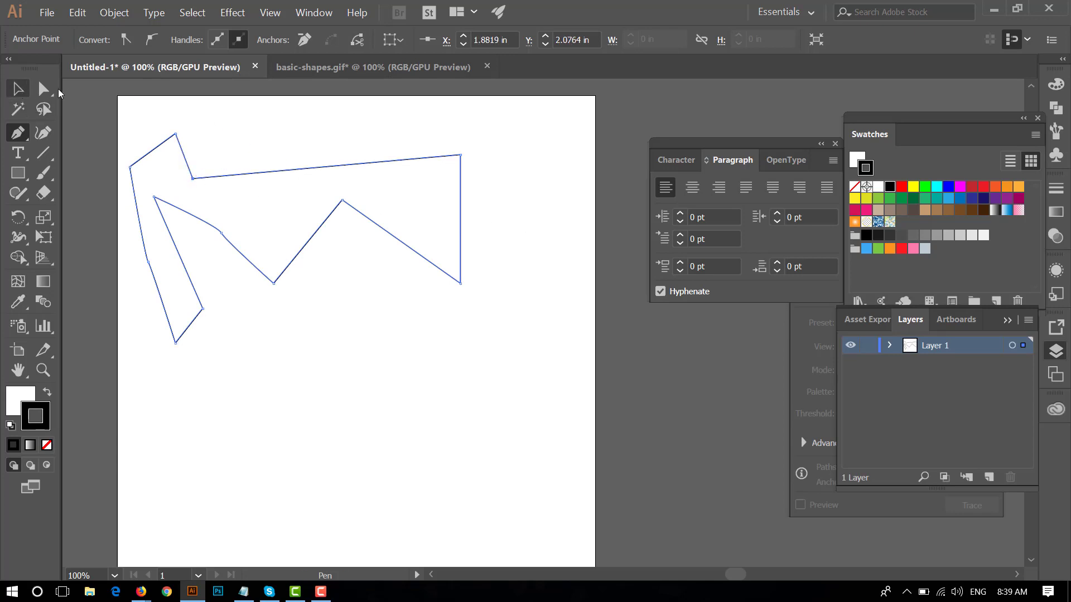
pyautogui.click(18, 89)
# Move the outline lower, set a red stroke and black fill, then delete the traced shape
pyautogui.moveTo(314, 170)
pyautogui.mouseDown()
pyautogui.moveTo(445, 174)
pyautogui.moveTo(360, 179)
pyautogui.mouseUp()
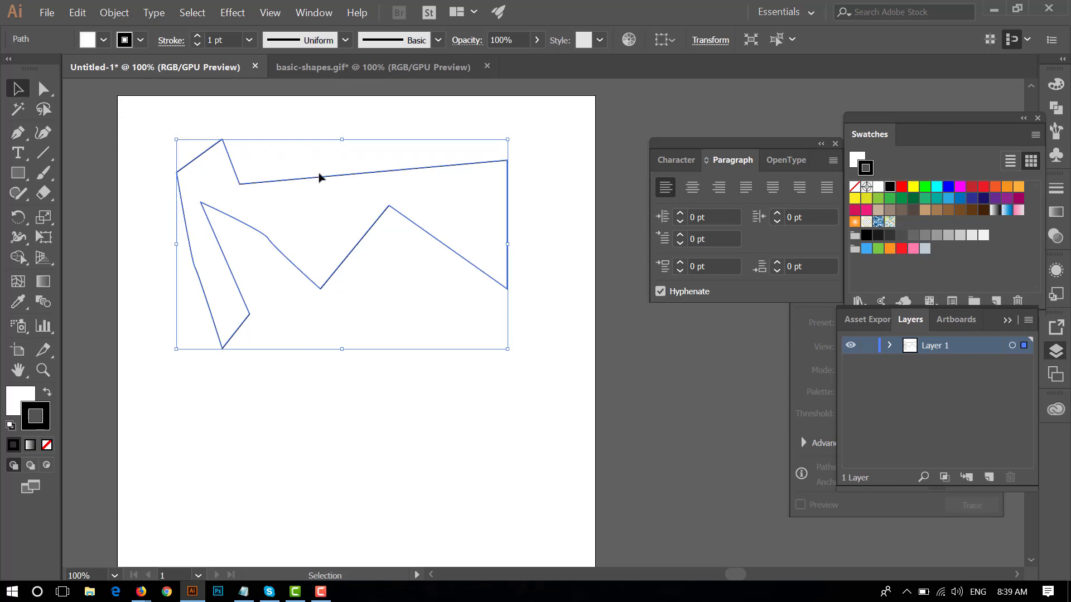
pyautogui.moveTo(322, 180); pyautogui.dragTo(323, 188)
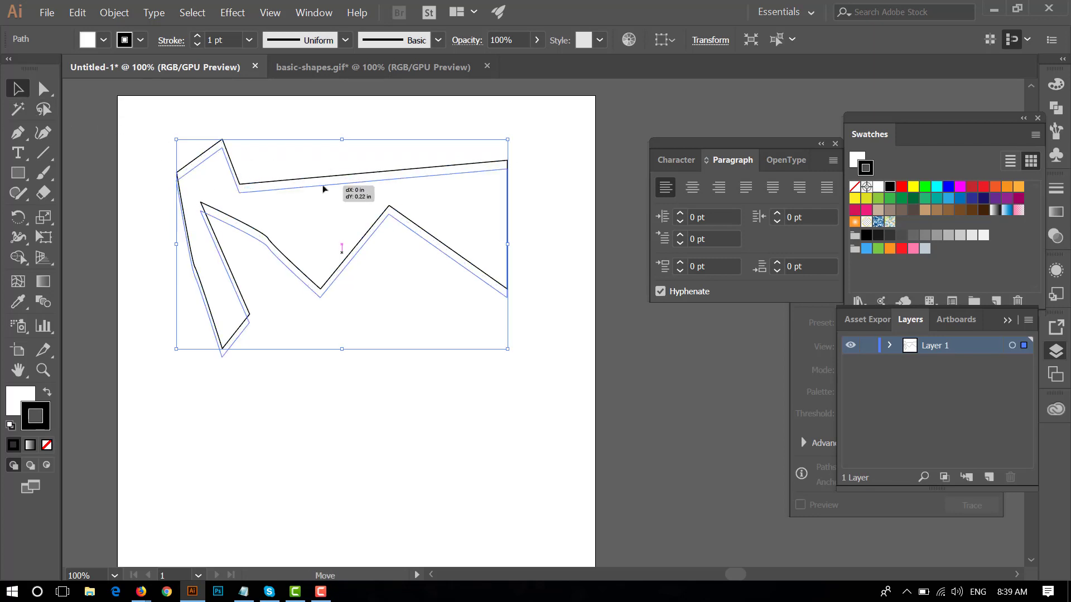
pyautogui.click(902, 189)
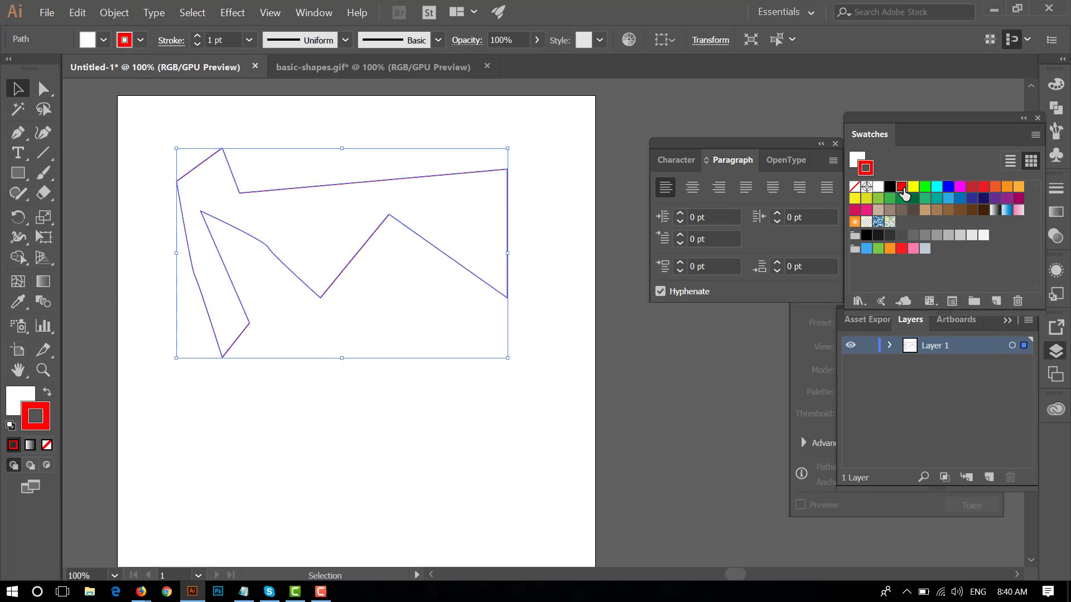
pyautogui.click(863, 159)
pyautogui.click(891, 187)
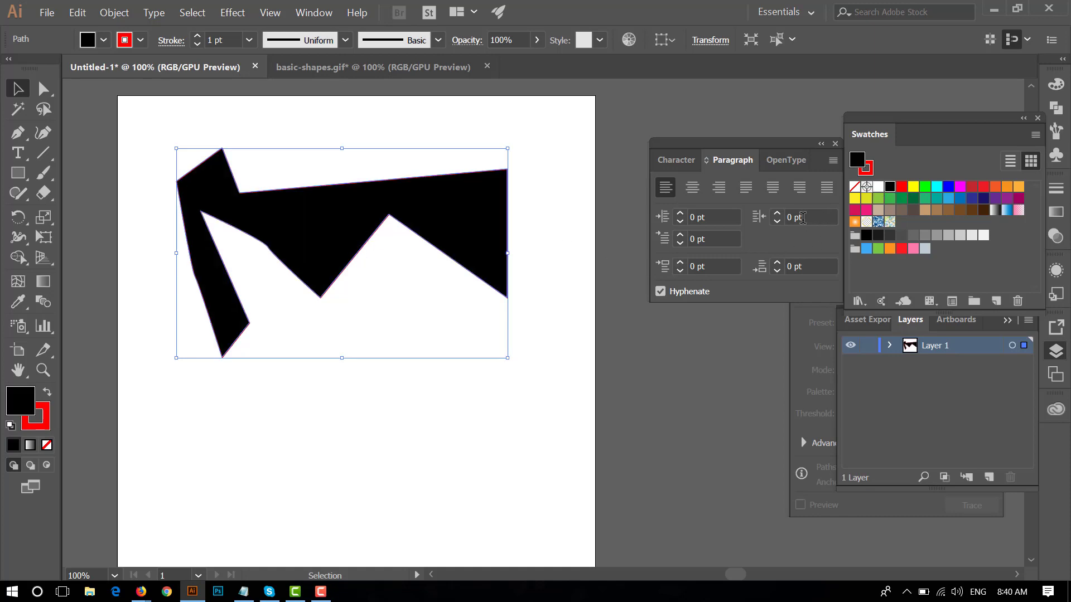
pyautogui.press('Delete')
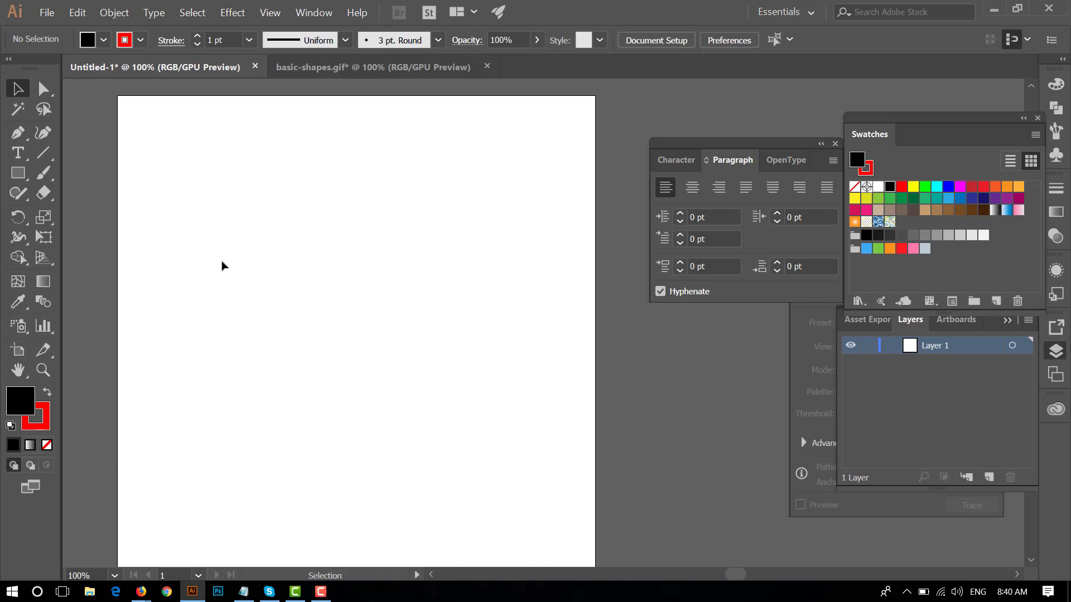
pyautogui.click(11, 136)
# Draw a new path with a straight top edge and a diagonal to the lower left, fill None
pyautogui.click(187, 182)
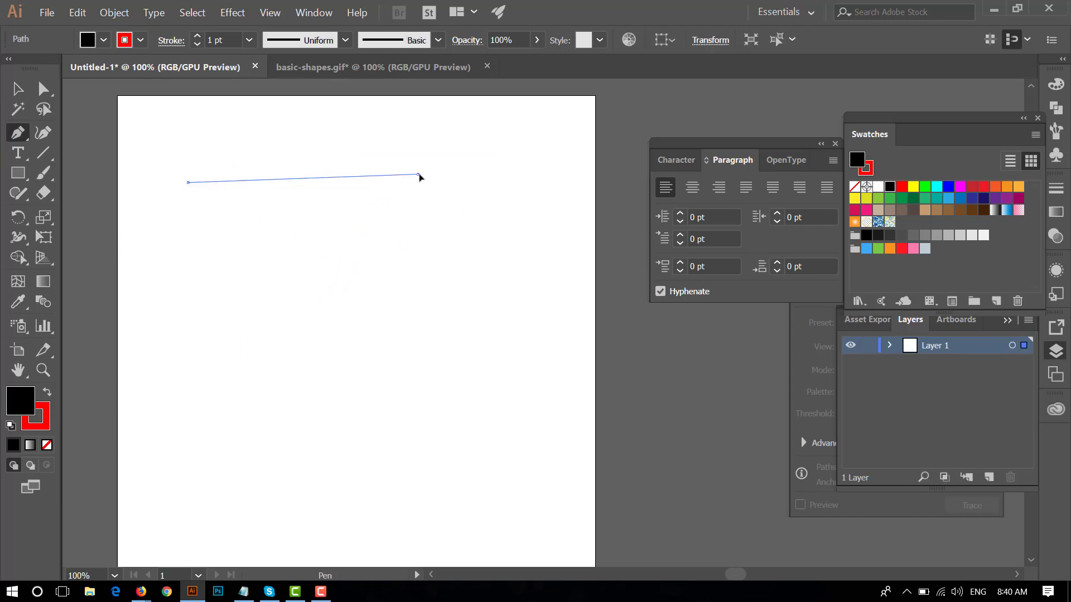
pyautogui.moveTo(419, 177); pyautogui.dragTo(545, 277)
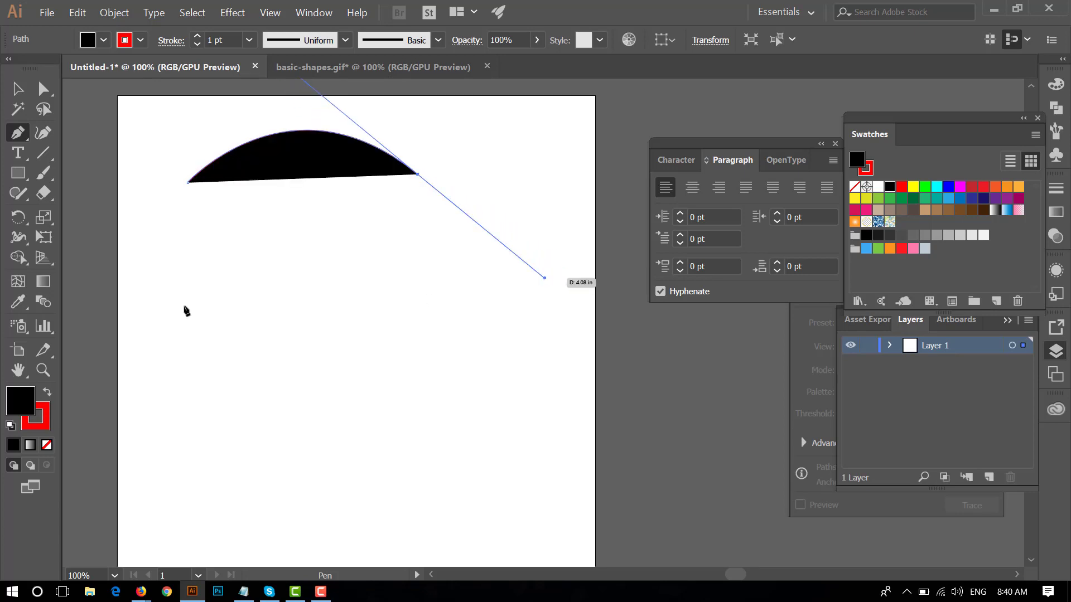
pyautogui.hotkey('ctrl', 'z')
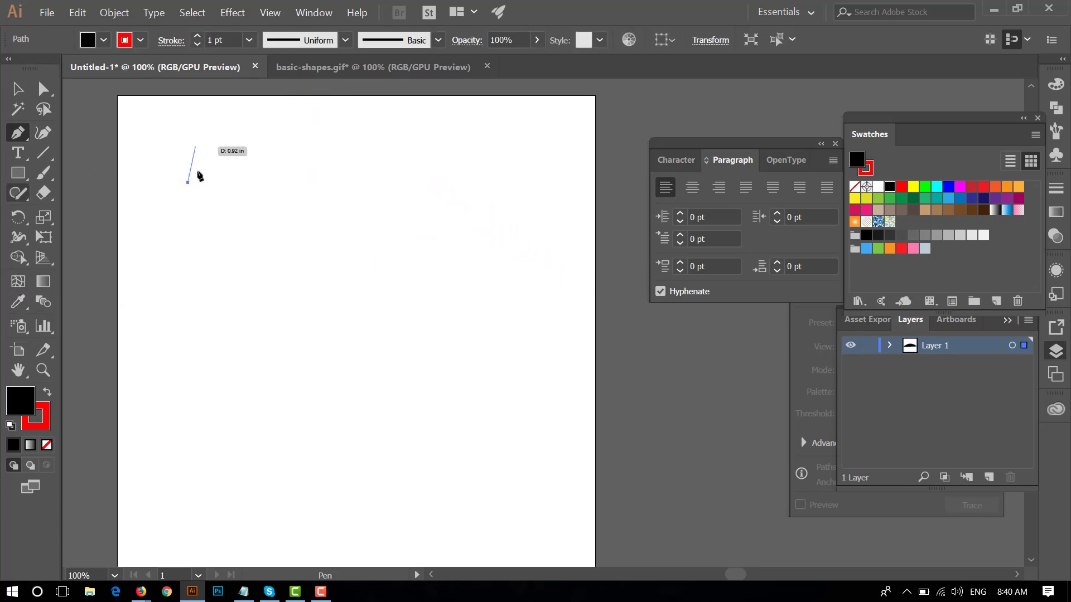
pyautogui.moveTo(198, 172)
pyautogui.mouseDown()
pyautogui.moveTo(191, 188)
pyautogui.moveTo(421, 197)
pyautogui.moveTo(453, 185)
pyautogui.mouseUp()
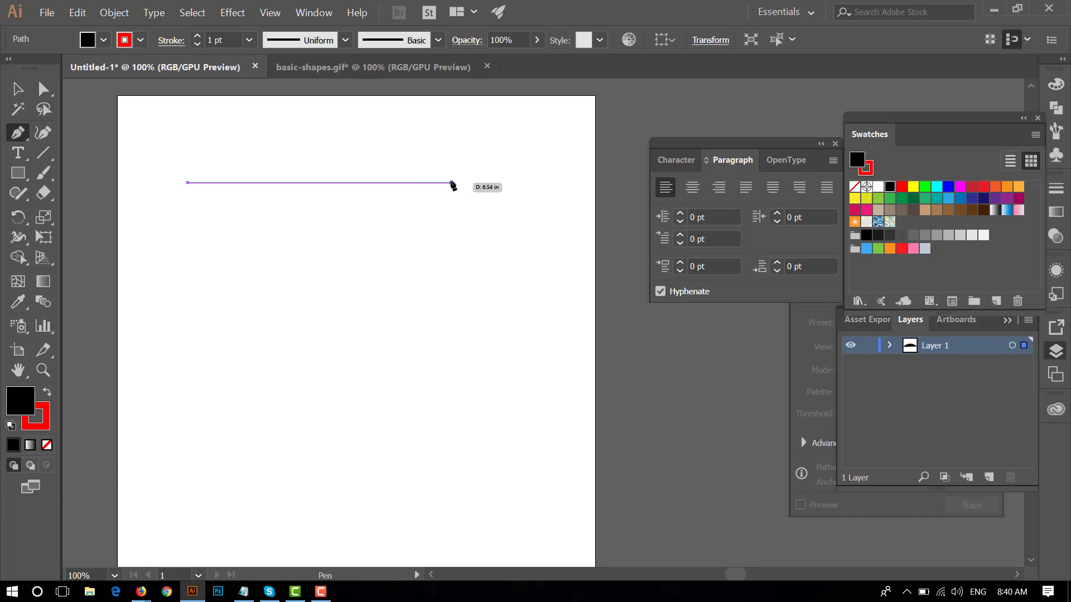
pyautogui.click(452, 183)
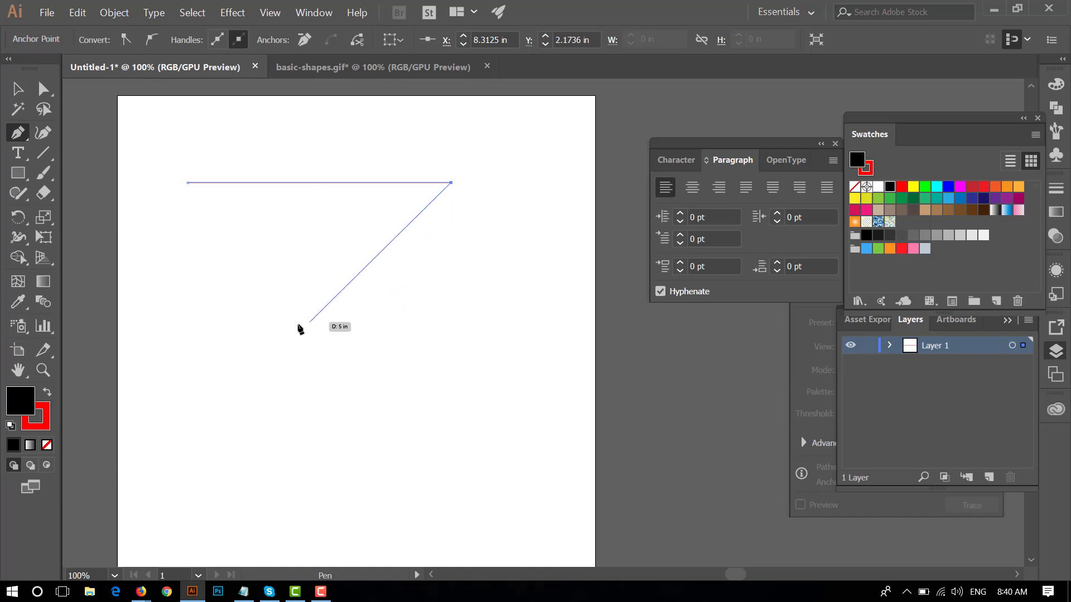
pyautogui.click(268, 323)
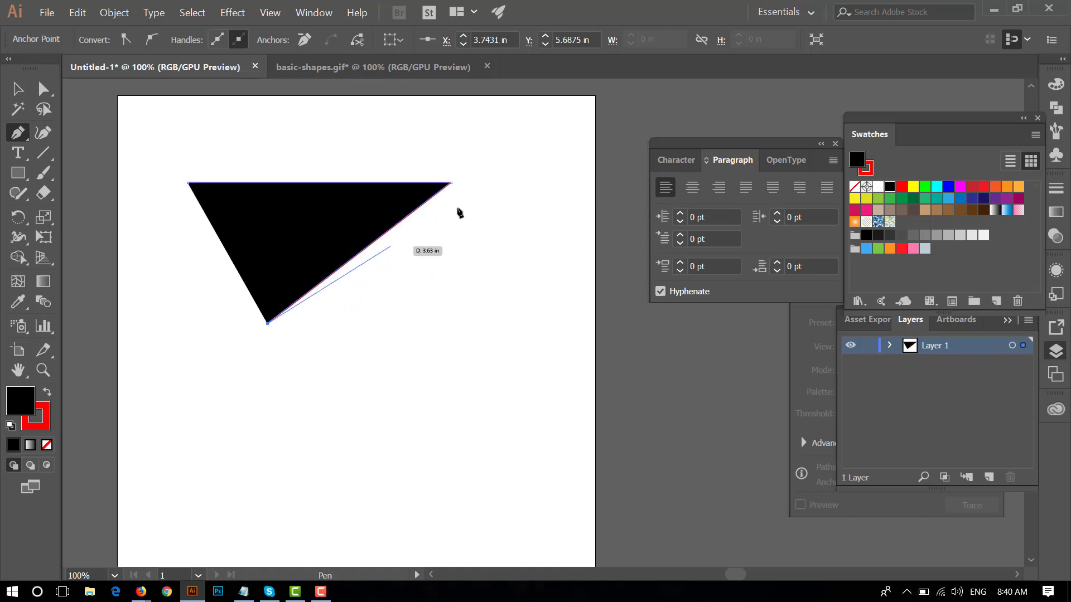
pyautogui.click(854, 188)
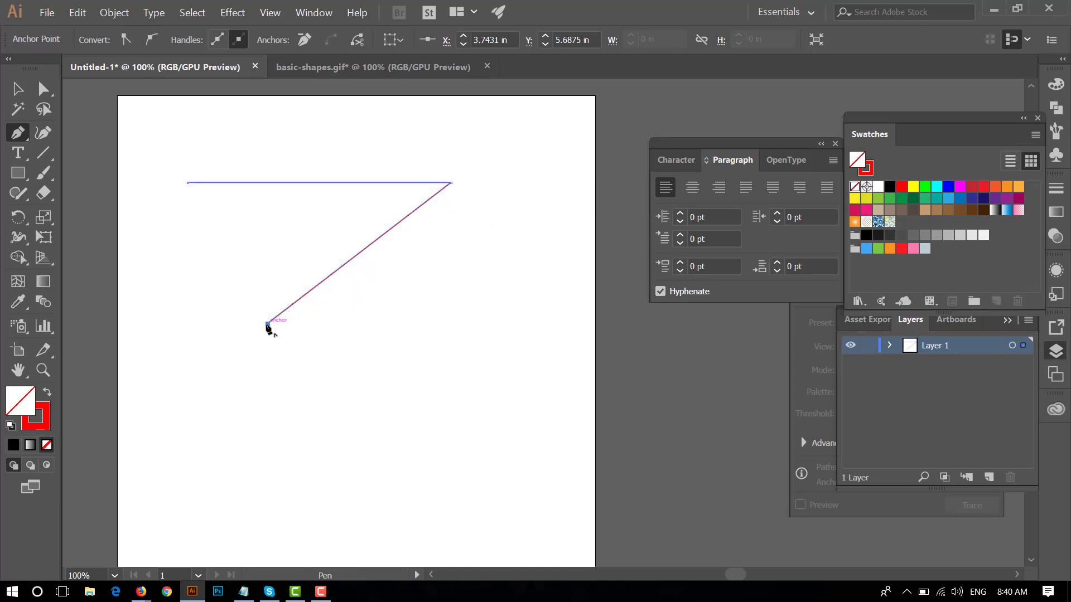
# Curve the path from the lower-left anchor to a new lower-right anchor and tune its handles
pyautogui.moveTo(268, 324); pyautogui.dragTo(299, 350)
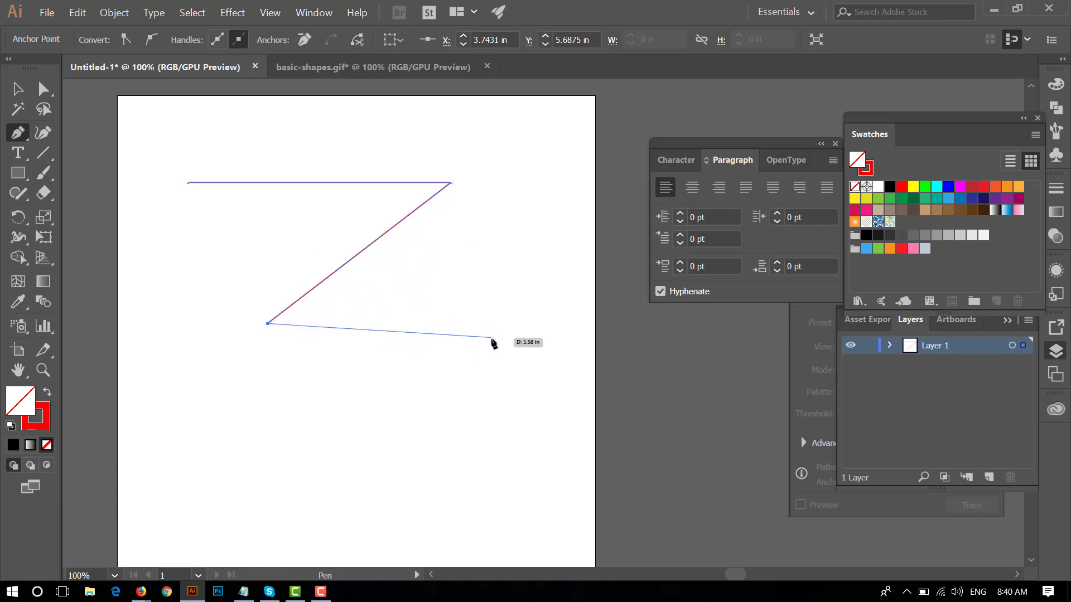
pyautogui.click(492, 342)
pyautogui.moveTo(494, 340); pyautogui.dragTo(619, 189)
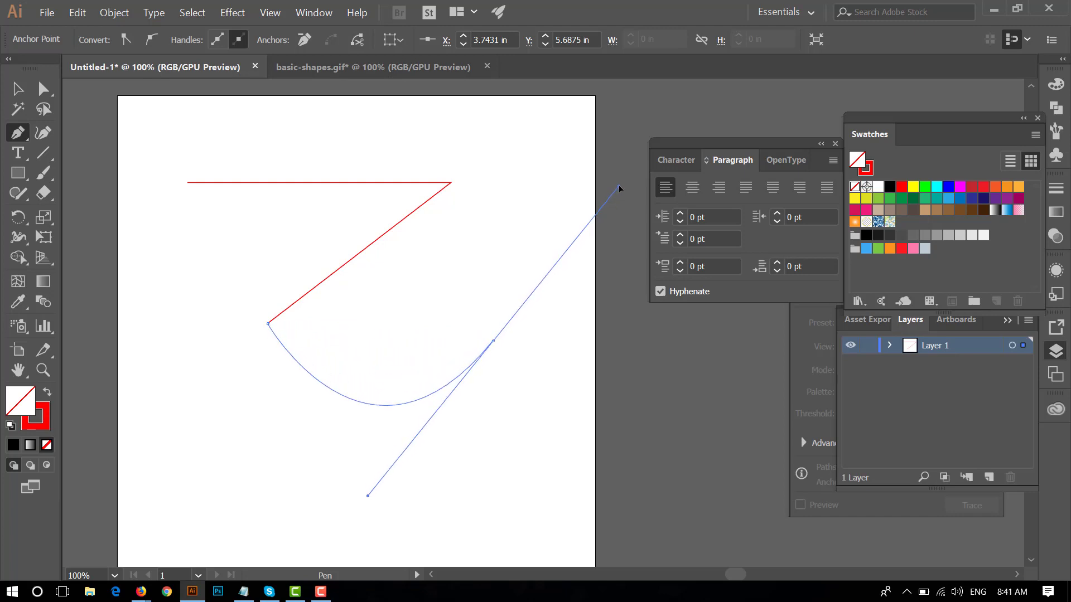
pyautogui.moveTo(619, 187); pyautogui.dragTo(619, 186)
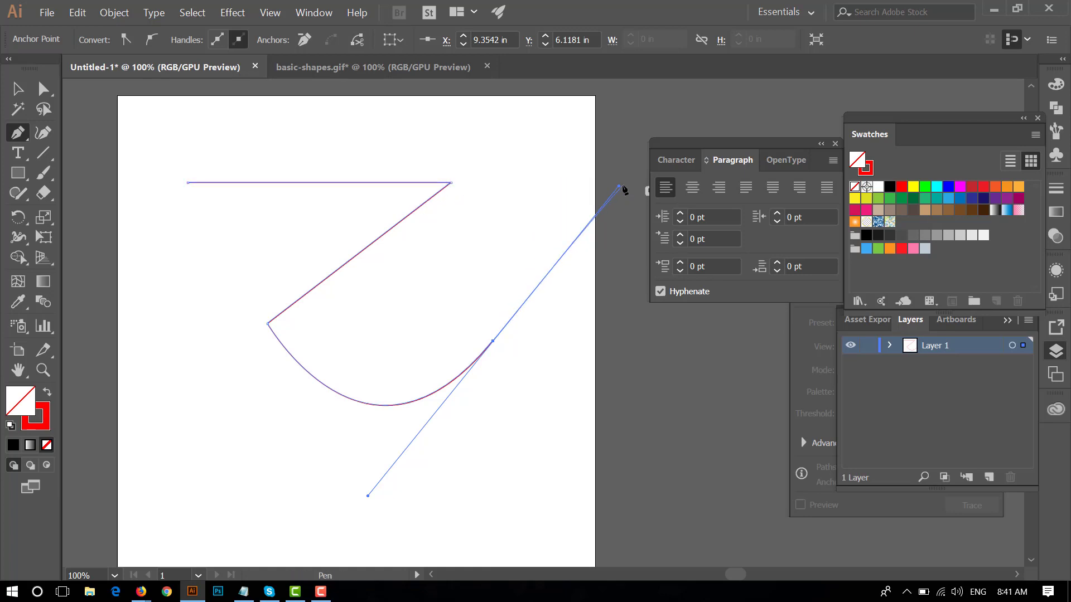
pyautogui.moveTo(622, 187); pyautogui.dragTo(605, 200)
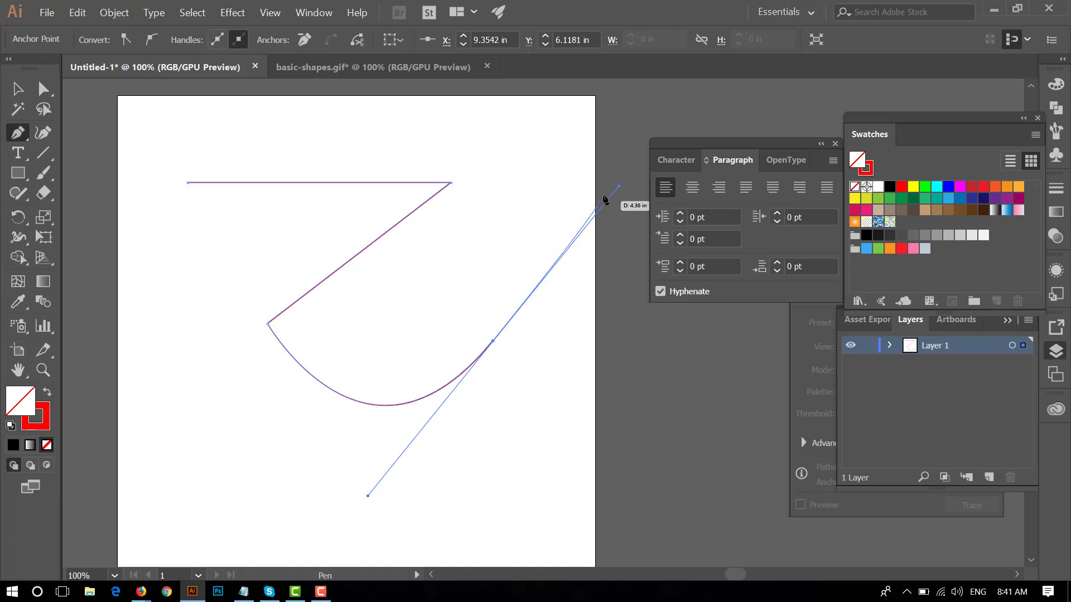
pyautogui.moveTo(367, 496); pyautogui.dragTo(368, 495)
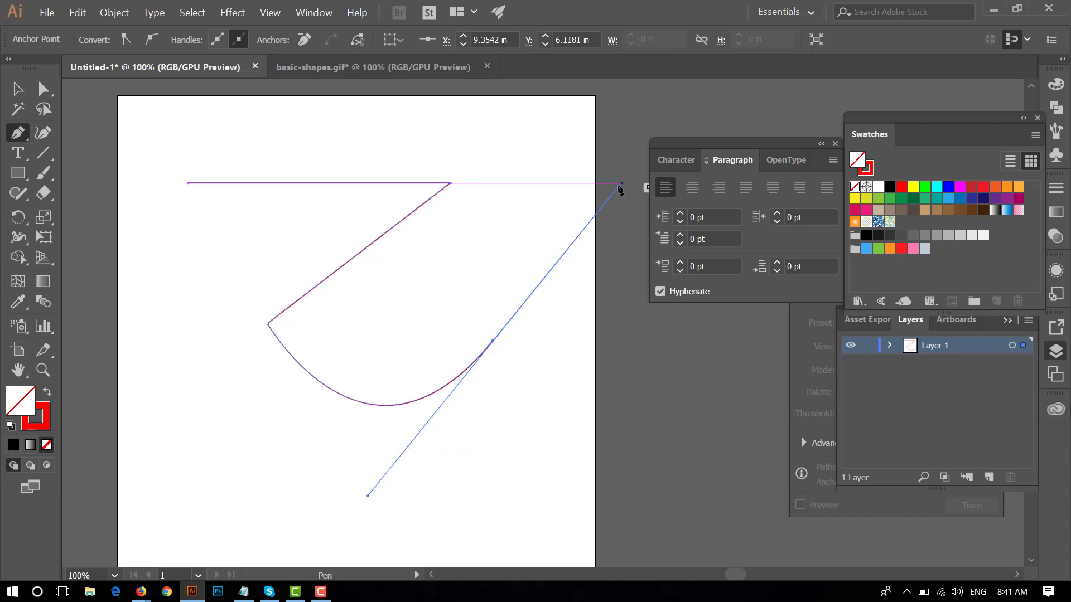
pyautogui.moveTo(693, 146); pyautogui.dragTo(896, 203)
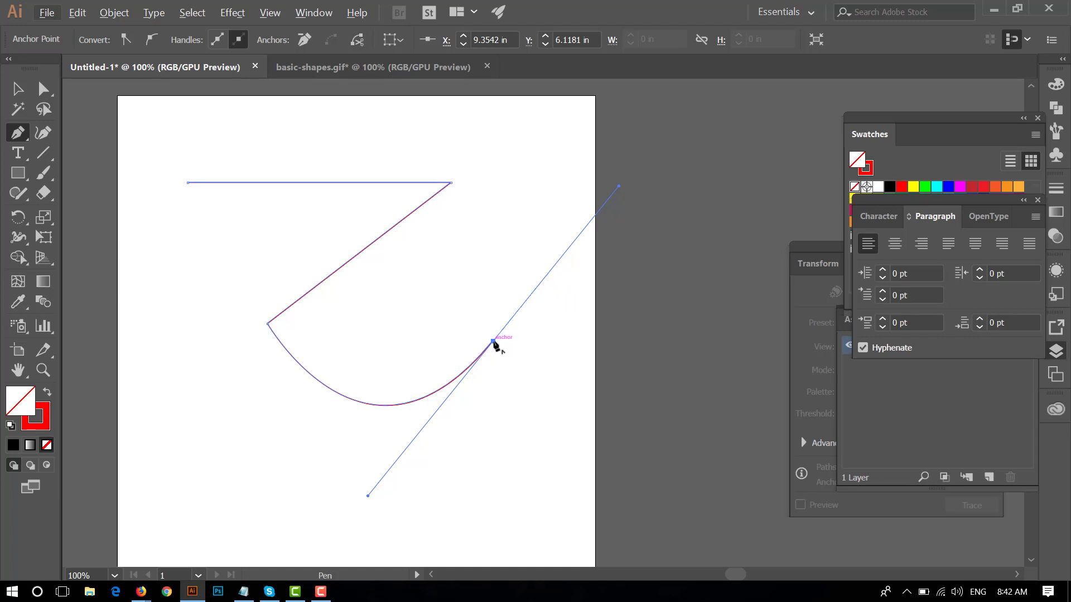
# Shape the rounded right lobe, undoing a misplaced anchor and converting handles into corners
pyautogui.click(493, 340)
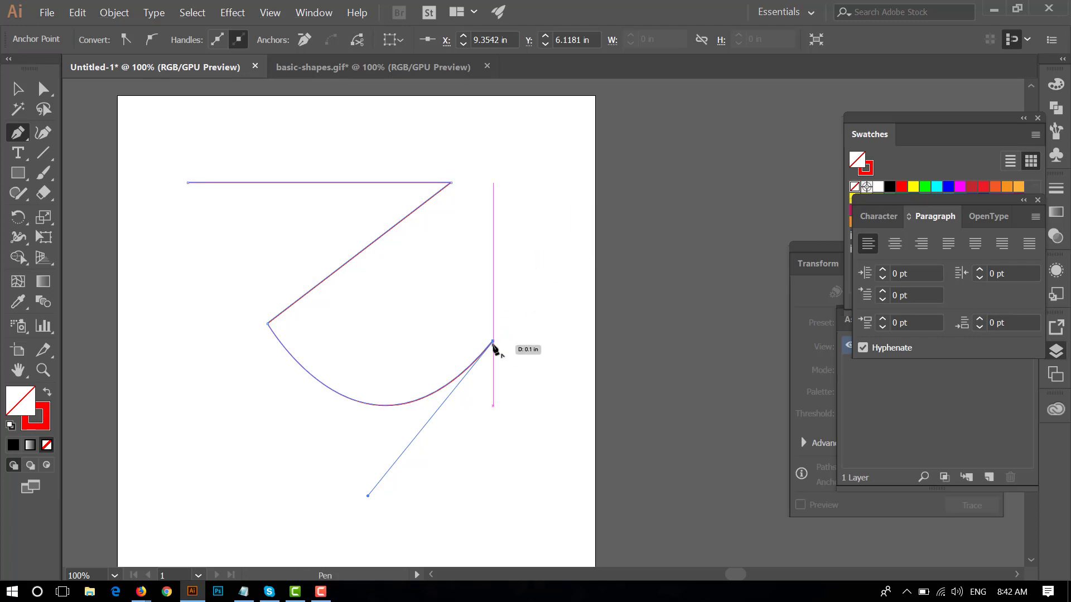
pyautogui.moveTo(493, 343)
pyautogui.mouseDown()
pyautogui.moveTo(677, 156)
pyautogui.moveTo(558, 143)
pyautogui.moveTo(613, 165)
pyautogui.moveTo(588, 288)
pyautogui.moveTo(673, 375)
pyautogui.moveTo(667, 389)
pyautogui.mouseUp()
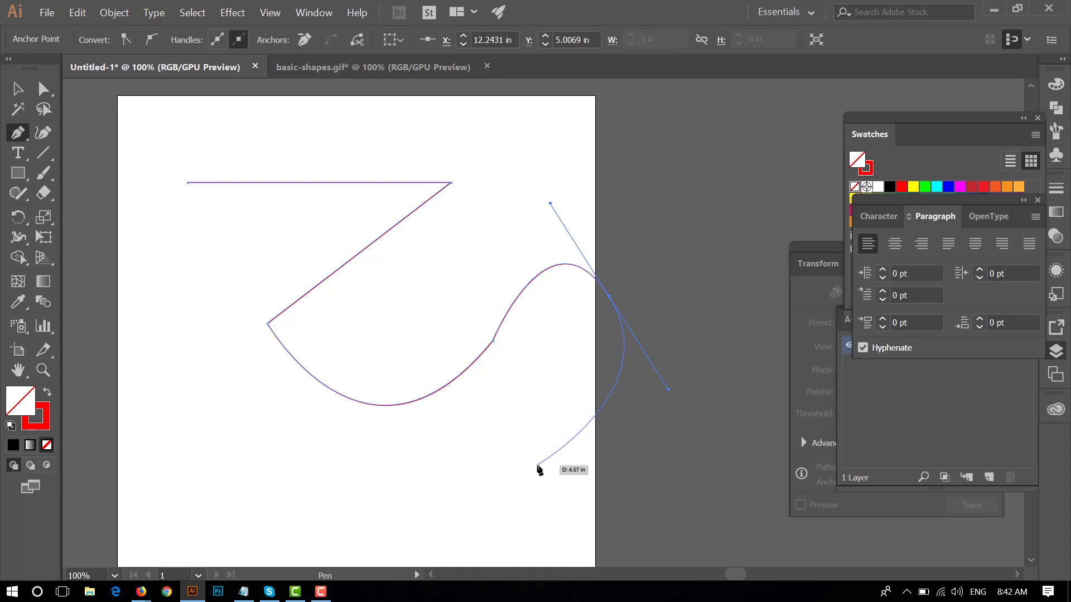
pyautogui.click(536, 464)
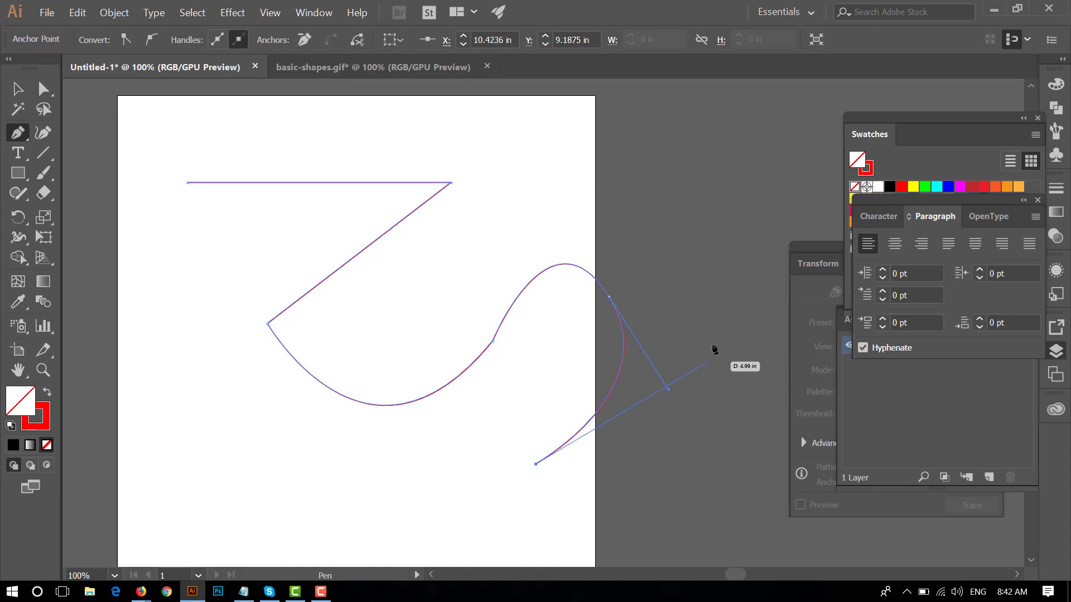
pyautogui.hotkey('ctrl', 'z')
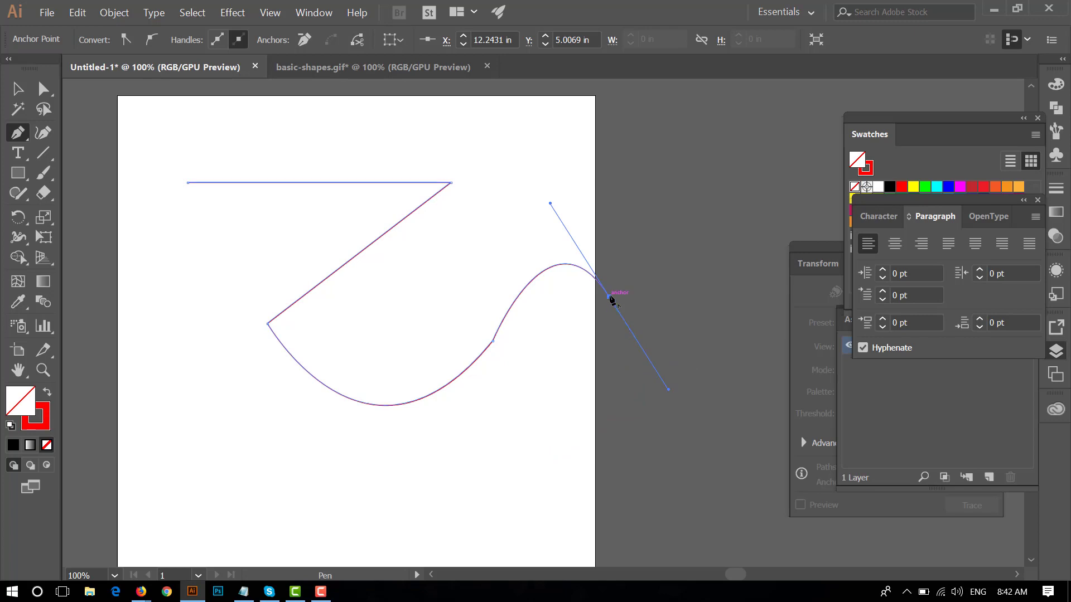
pyautogui.click(609, 297)
pyautogui.moveTo(570, 416); pyautogui.dragTo(465, 464)
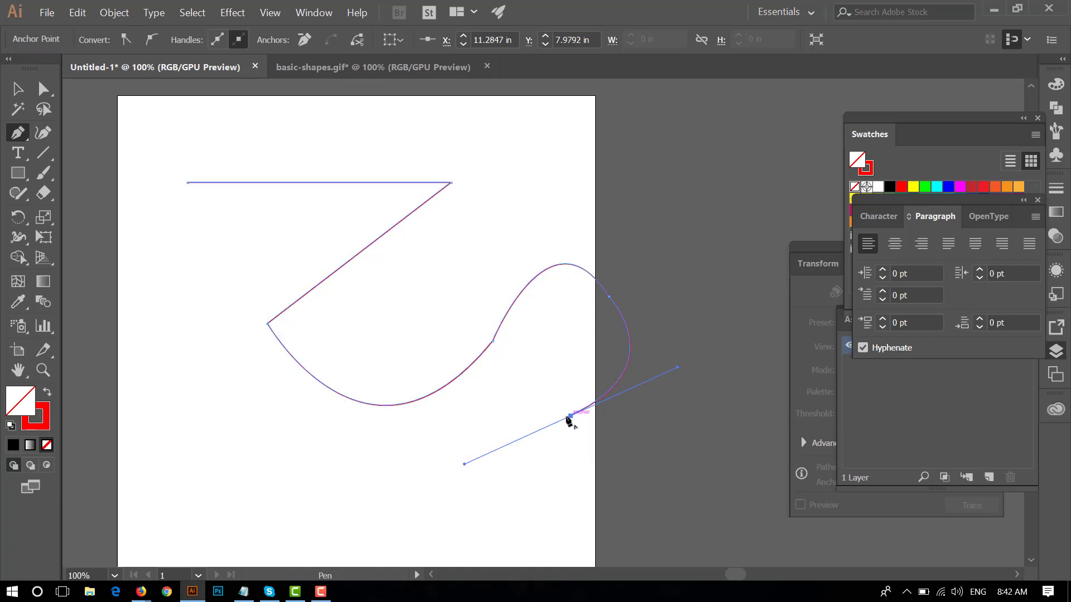
pyautogui.click(571, 417)
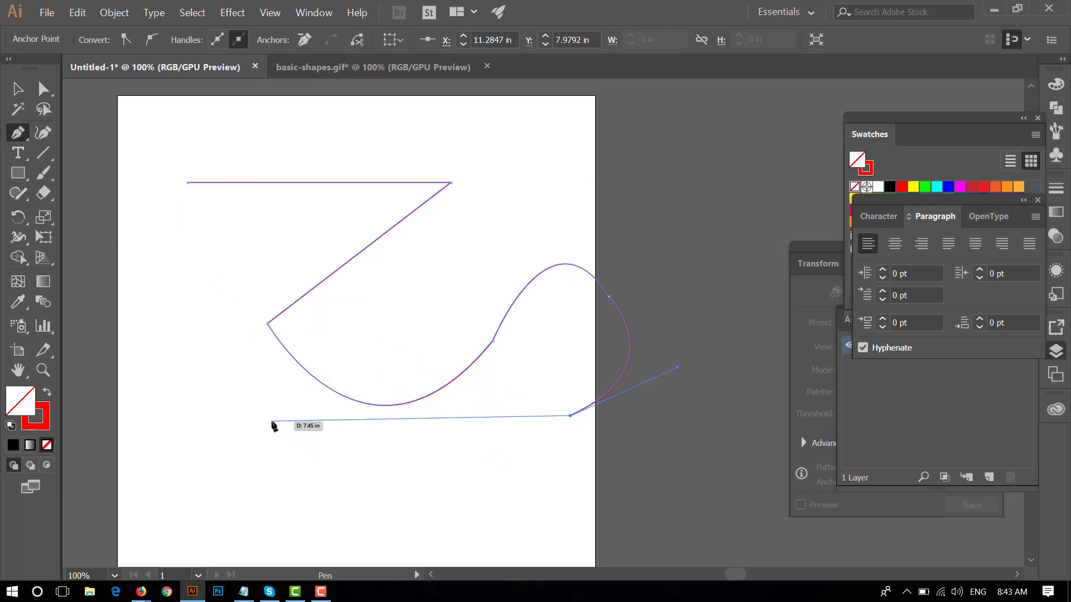
pyautogui.press('Escape')
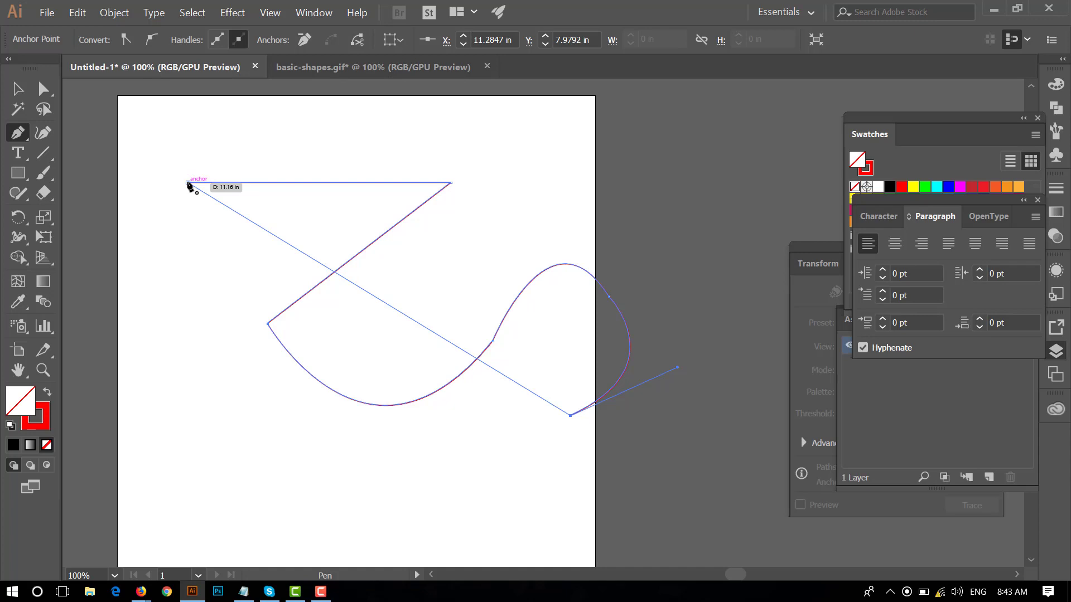
# Add corners at the bottom, lower left and left side, closing the path at its start
pyautogui.click(350, 482)
pyautogui.click(206, 342)
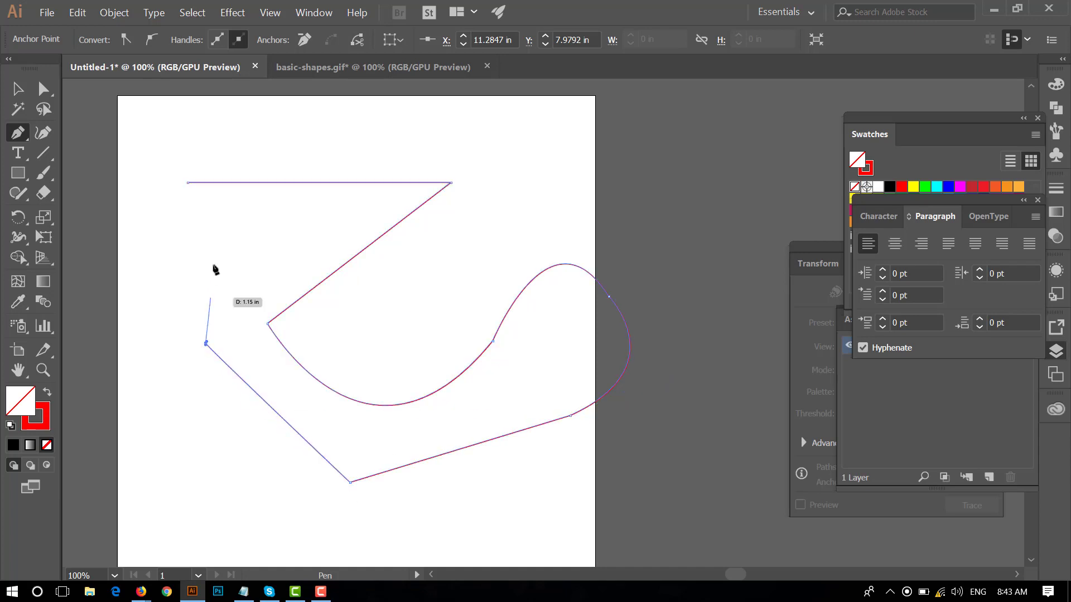
pyautogui.click(213, 253)
pyautogui.click(188, 182)
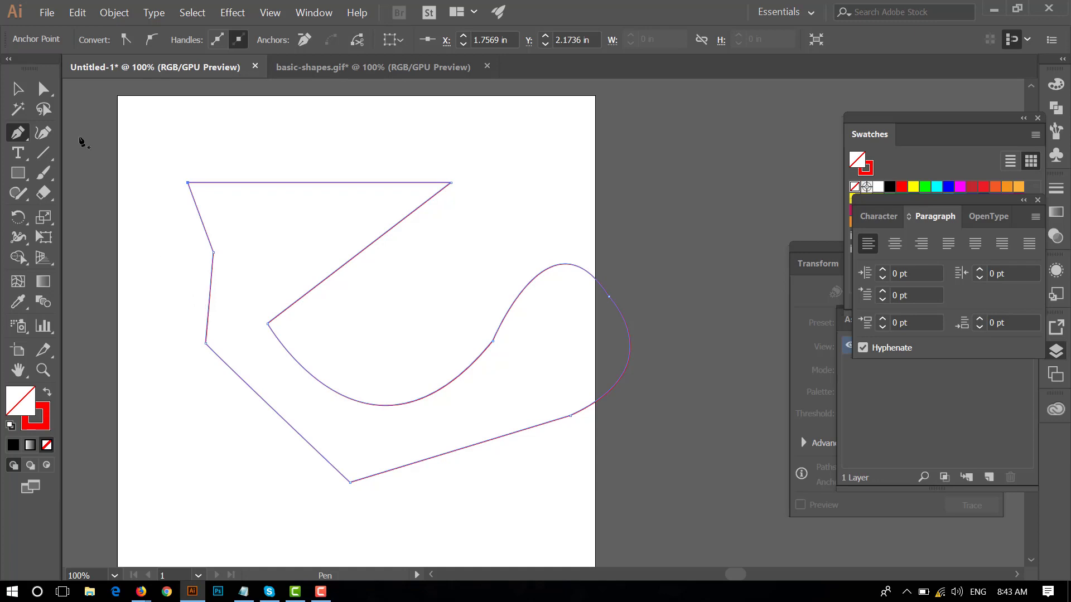
pyautogui.click(18, 88)
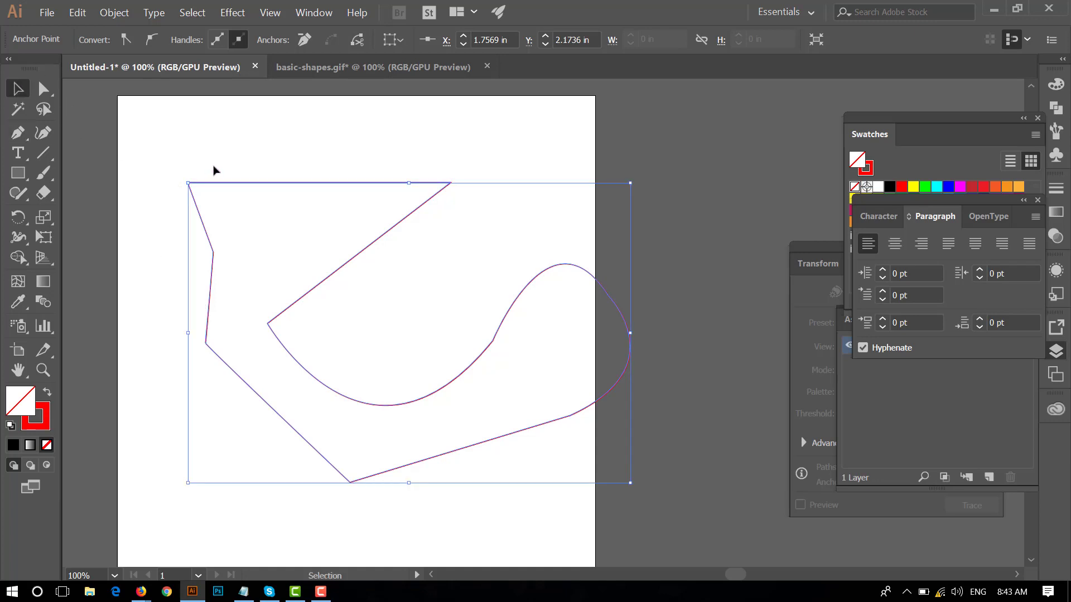
# Delete the old outline and its leftover path entirely
pyautogui.press('Delete')
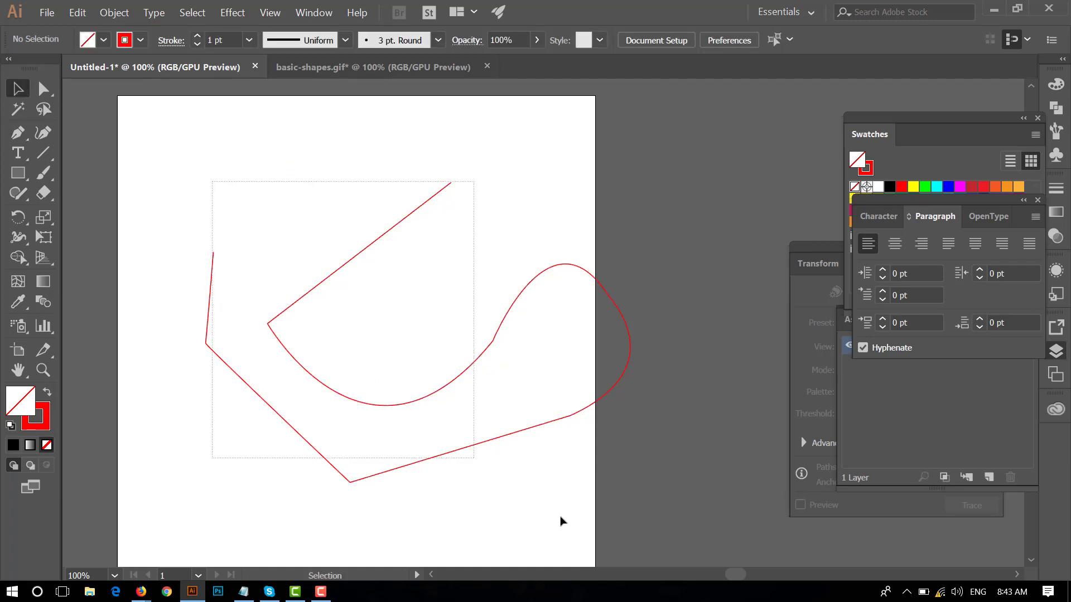
pyautogui.moveTo(266, 147); pyautogui.dragTo(598, 525)
pyautogui.press('Delete')
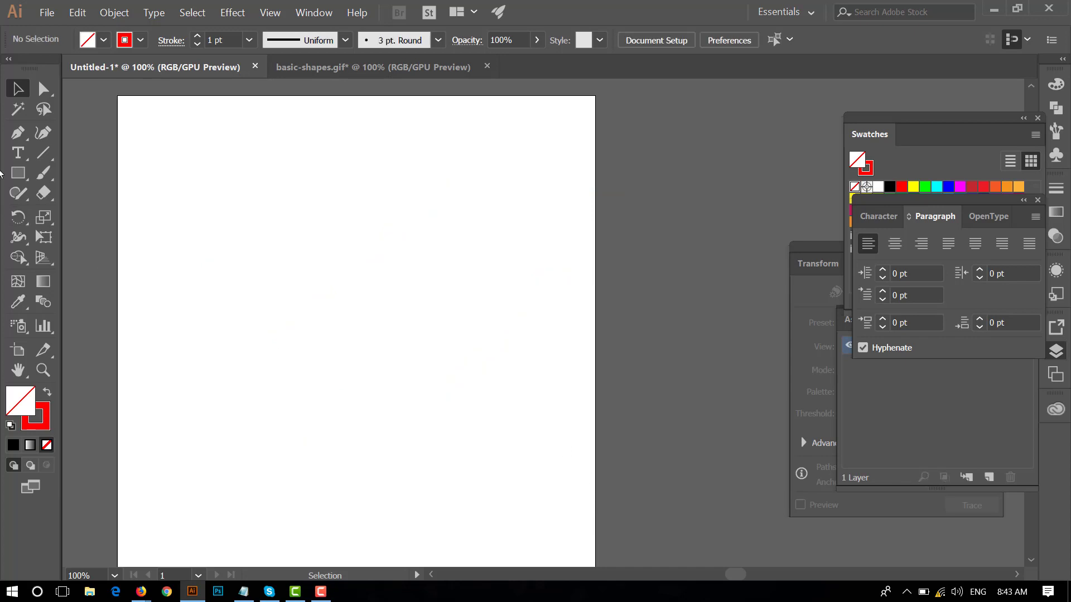
pyautogui.click(18, 133)
# Draw a new curve arcing from the left to an upper anchor and adjust its points and handles
pyautogui.click(186, 225)
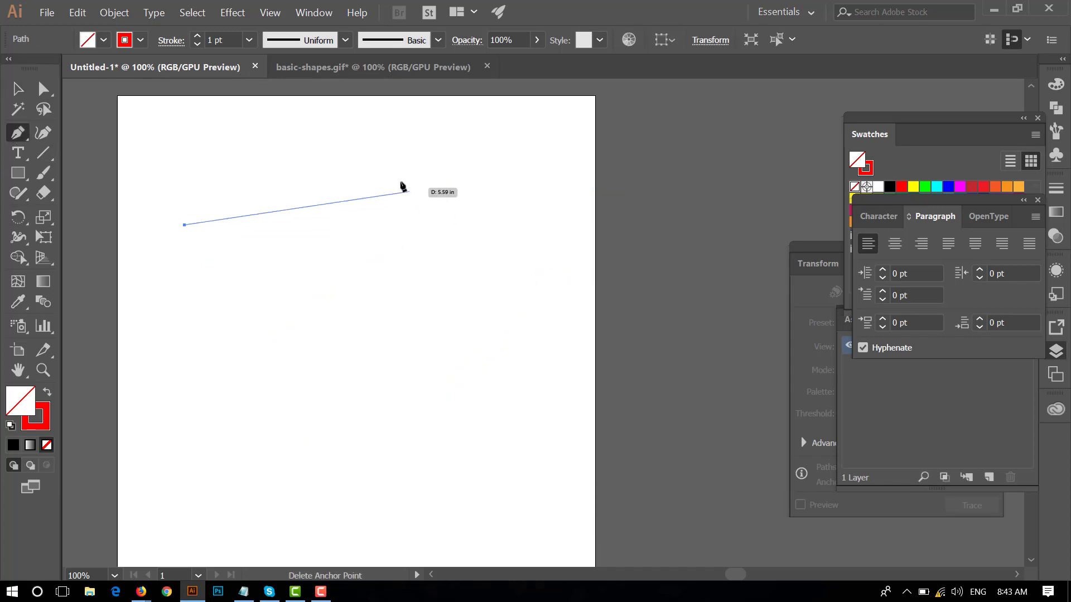
pyautogui.moveTo(400, 156); pyautogui.dragTo(509, 195)
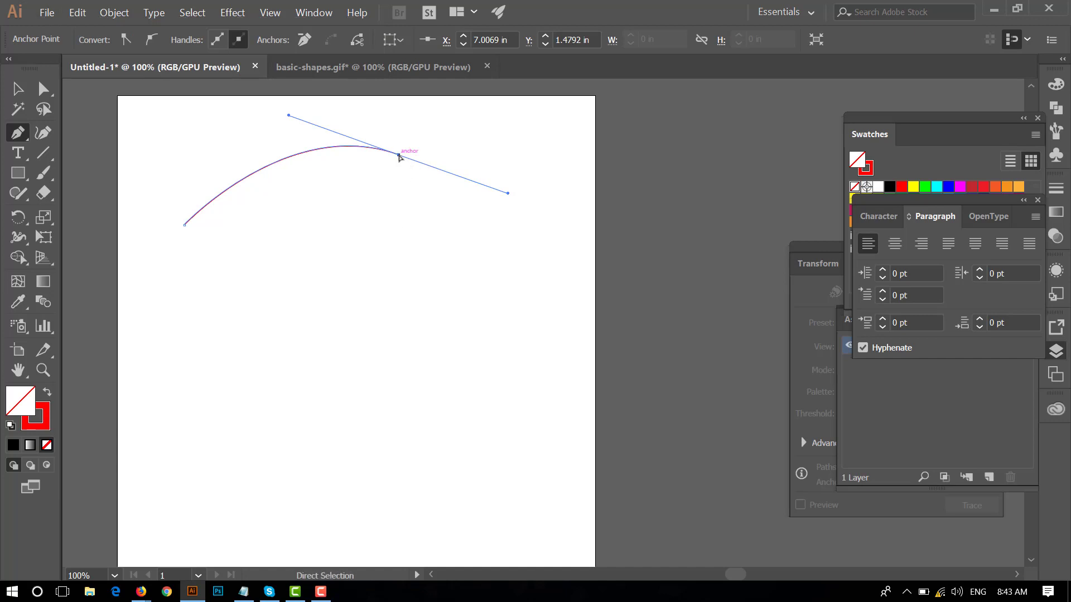
pyautogui.moveTo(399, 155)
pyautogui.mouseDown()
pyautogui.moveTo(358, 202)
pyautogui.moveTo(346, 170)
pyautogui.mouseUp()
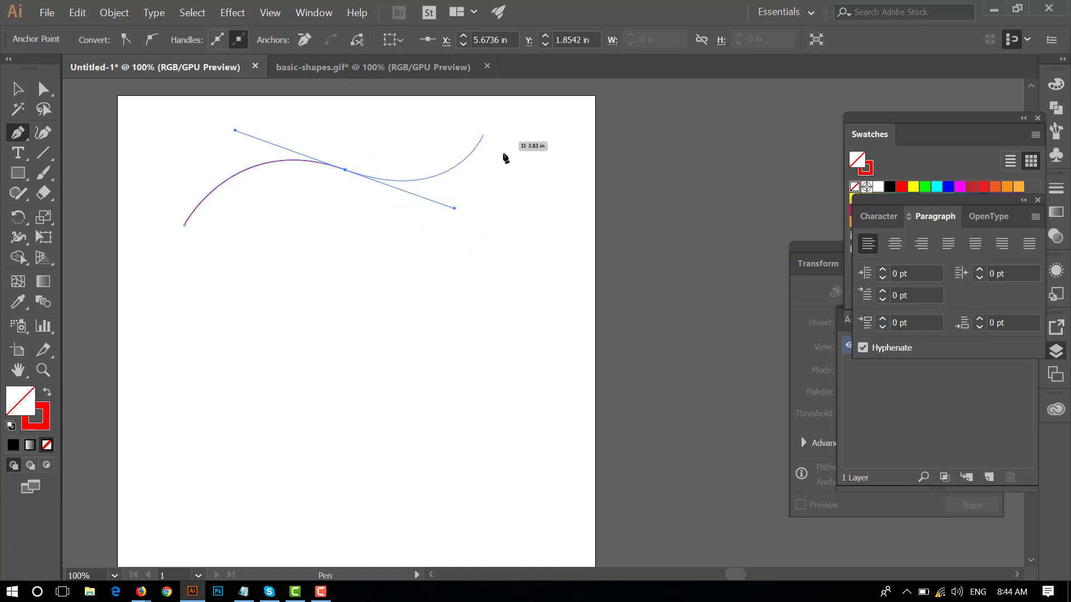
pyautogui.press('ctrl')
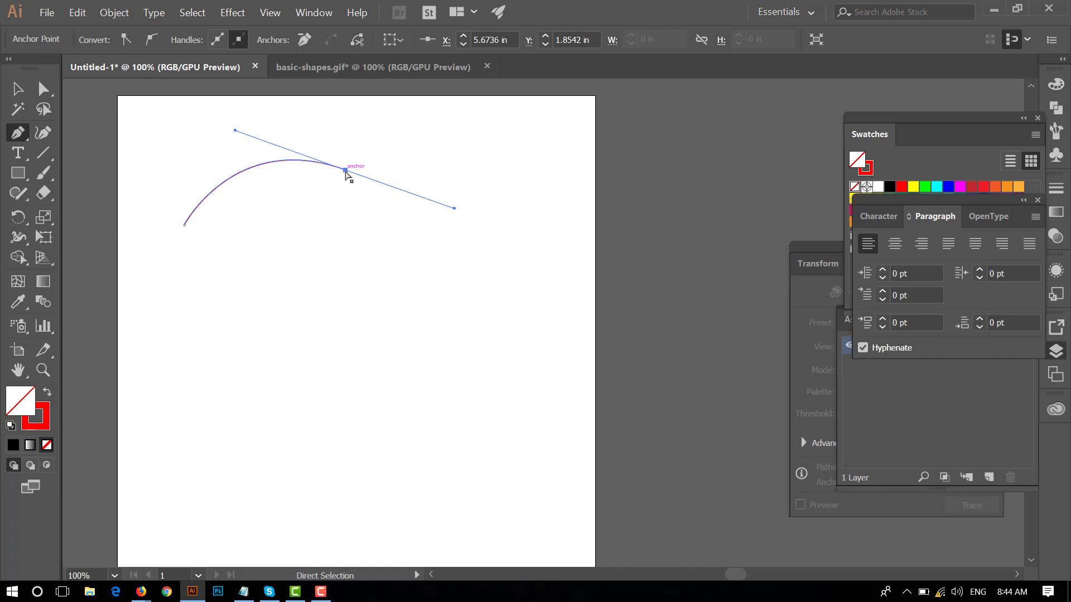
pyautogui.moveTo(346, 171)
pyautogui.mouseDown()
pyautogui.moveTo(402, 146)
pyautogui.moveTo(427, 166)
pyautogui.mouseUp()
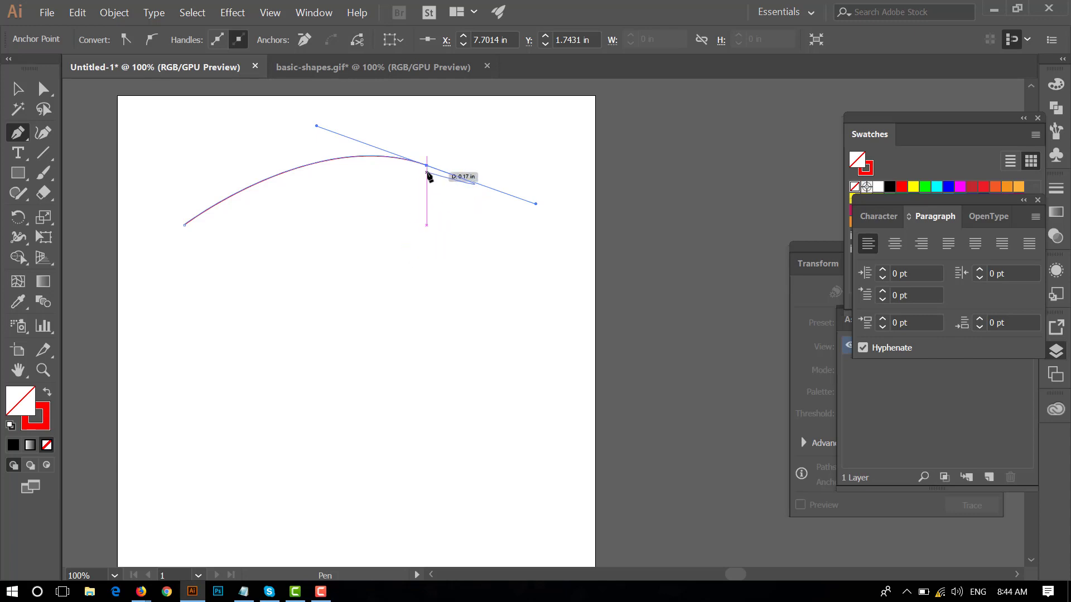
pyautogui.moveTo(424, 166); pyautogui.dragTo(424, 175)
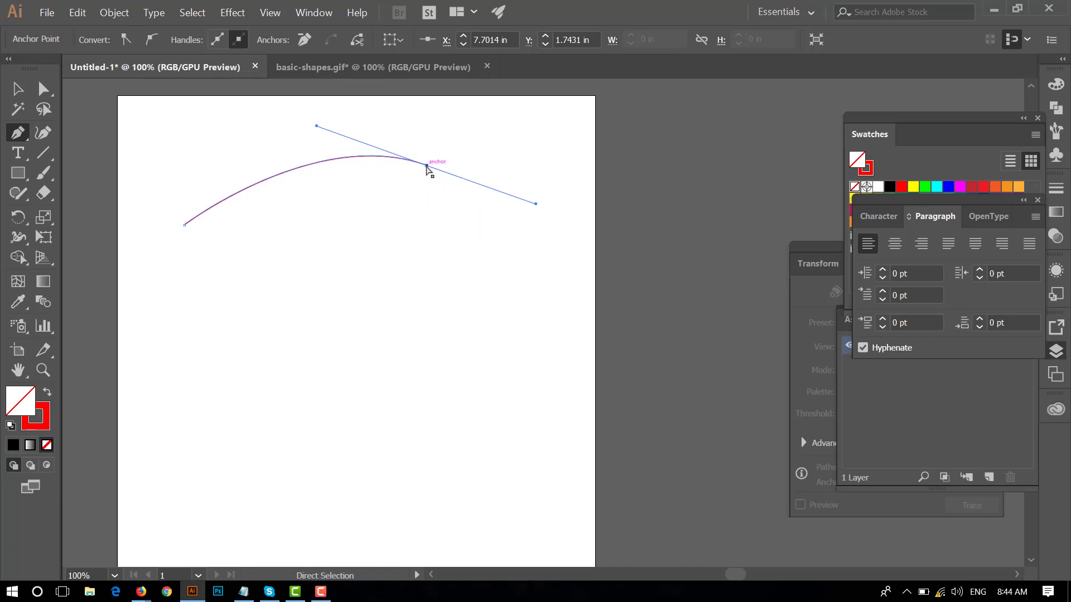
pyautogui.keyDown('ctrl'); pyautogui.click(409, 170); pyautogui.keyUp('ctrl')
pyautogui.moveTo(375, 173); pyautogui.dragTo(343, 160)
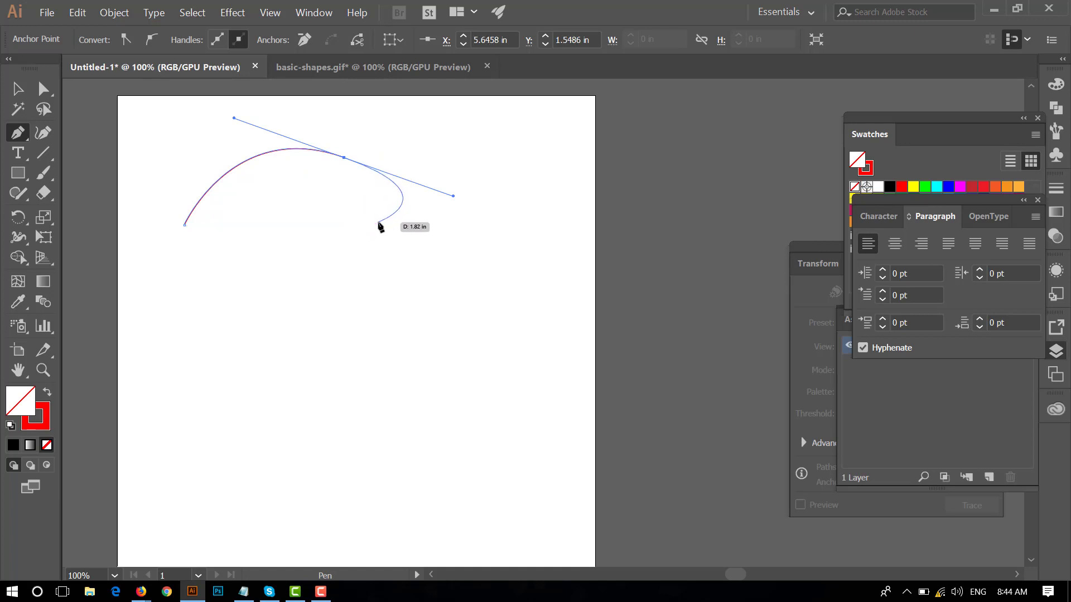
pyautogui.press('alt')
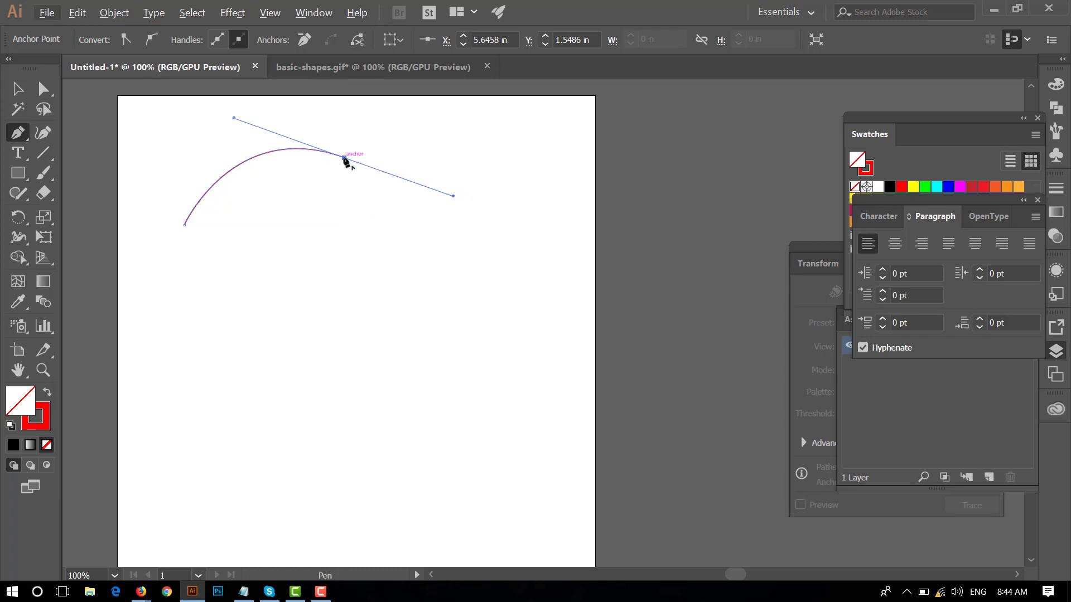
# Resume the path at the arc's end and add a straight segment rising to the upper right
pyautogui.click(345, 158)
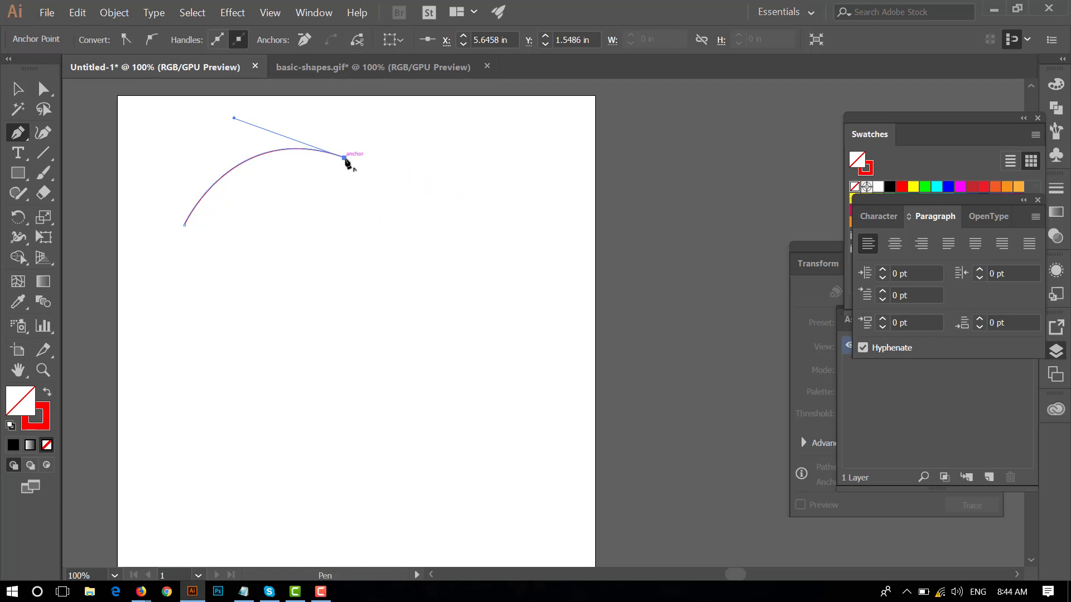
pyautogui.click(23, 136)
pyautogui.click(344, 156)
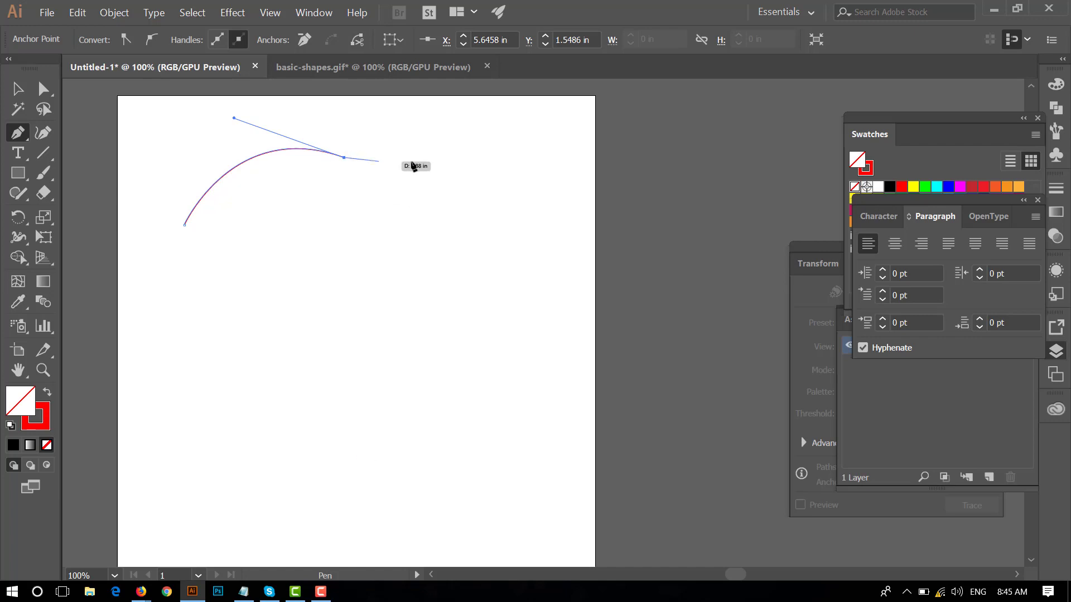
pyautogui.click(480, 134)
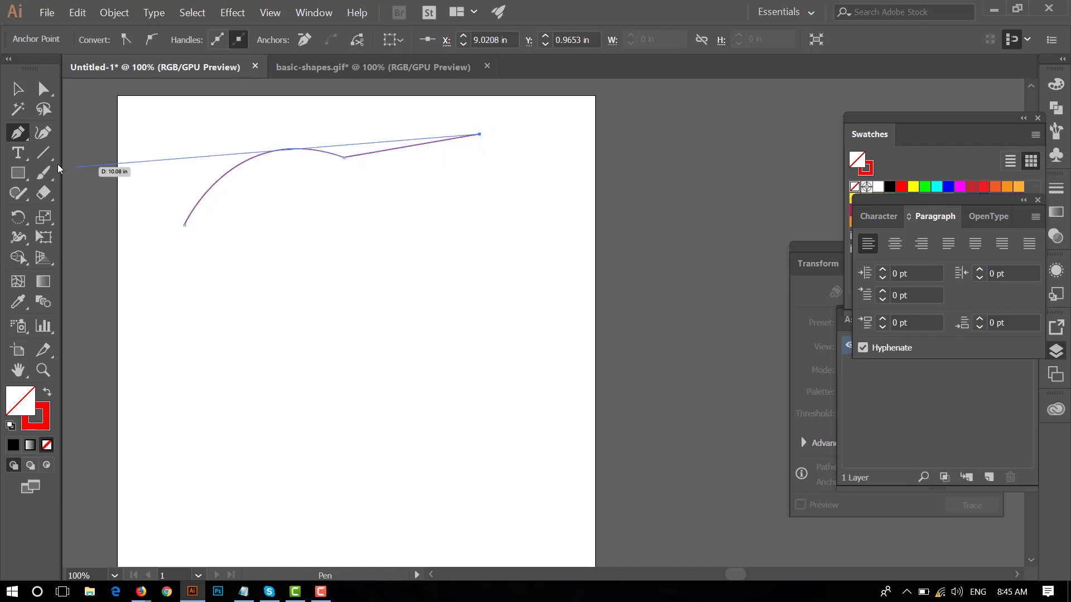
pyautogui.click(22, 133)
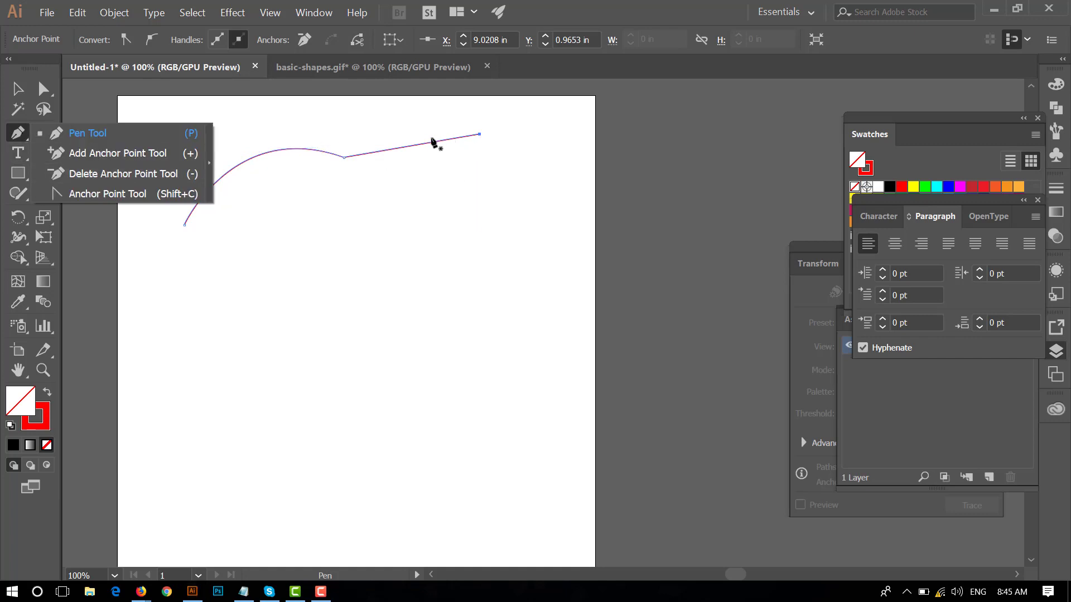
# Remove the middle anchor so the path becomes one straight diagonal line
pyautogui.click(474, 136)
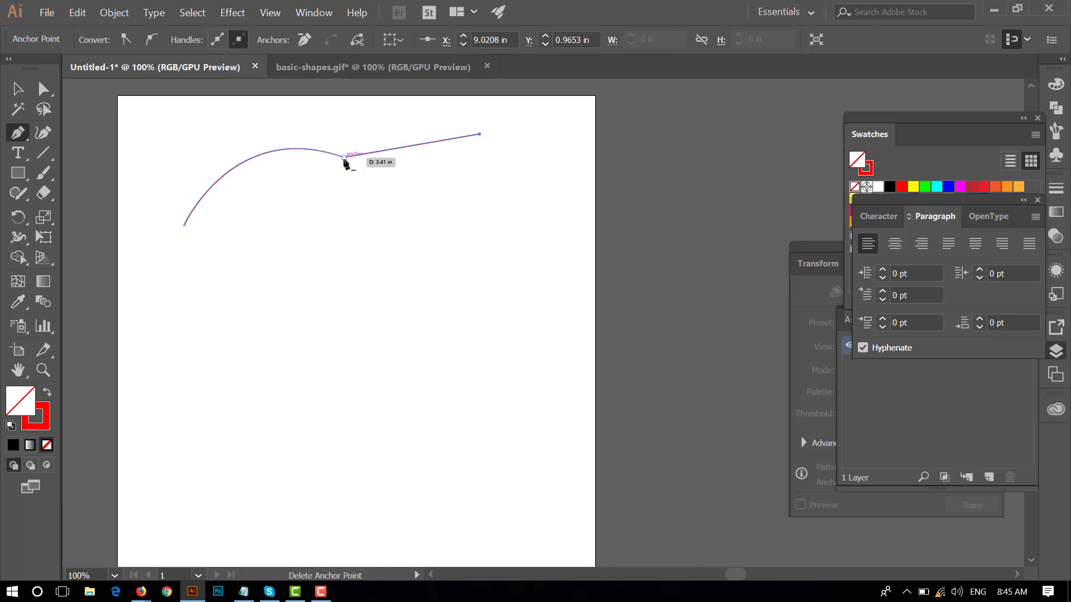
pyautogui.click(344, 159)
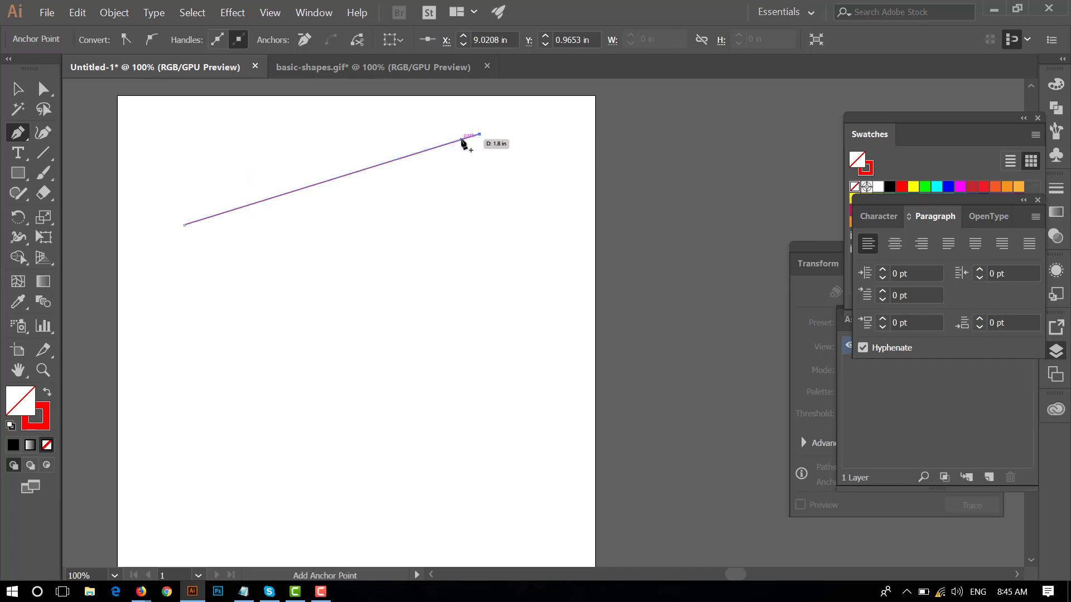
pyautogui.click(479, 134)
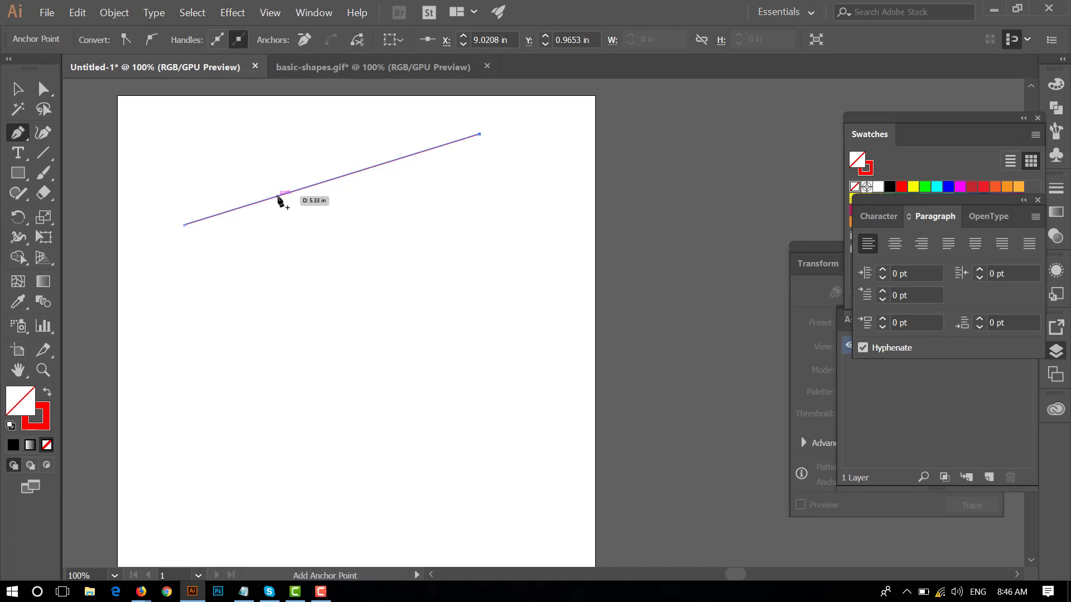
pyautogui.click(279, 197)
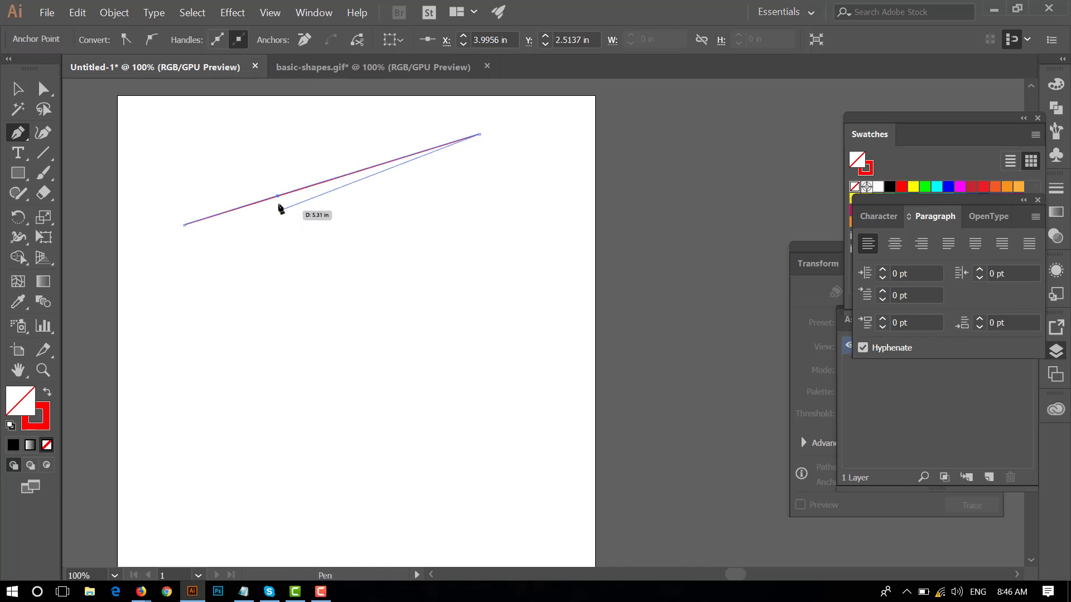
pyautogui.click(16, 133)
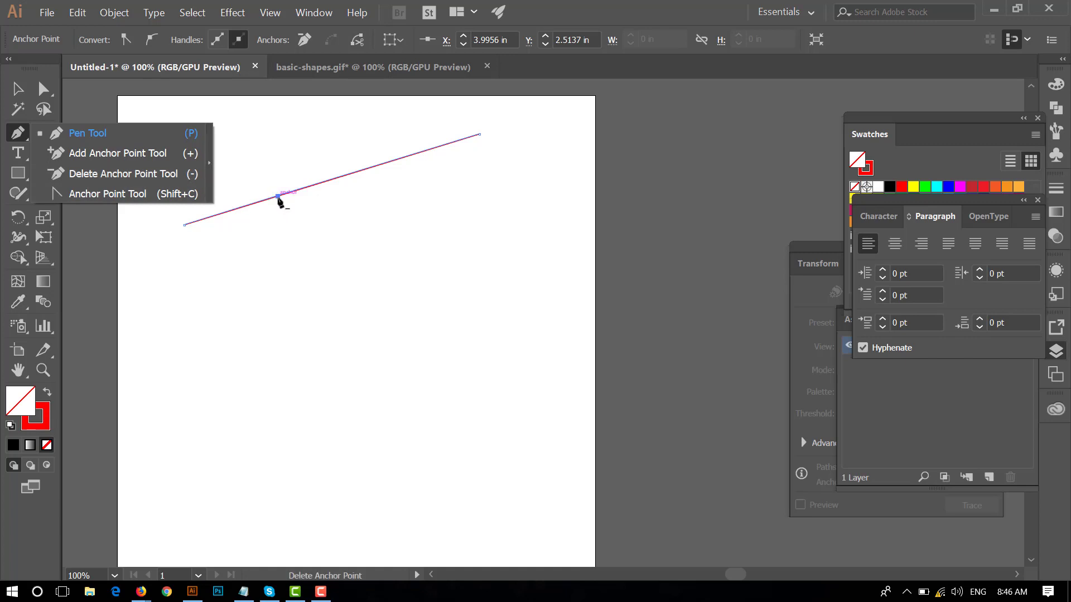
pyautogui.click(361, 170)
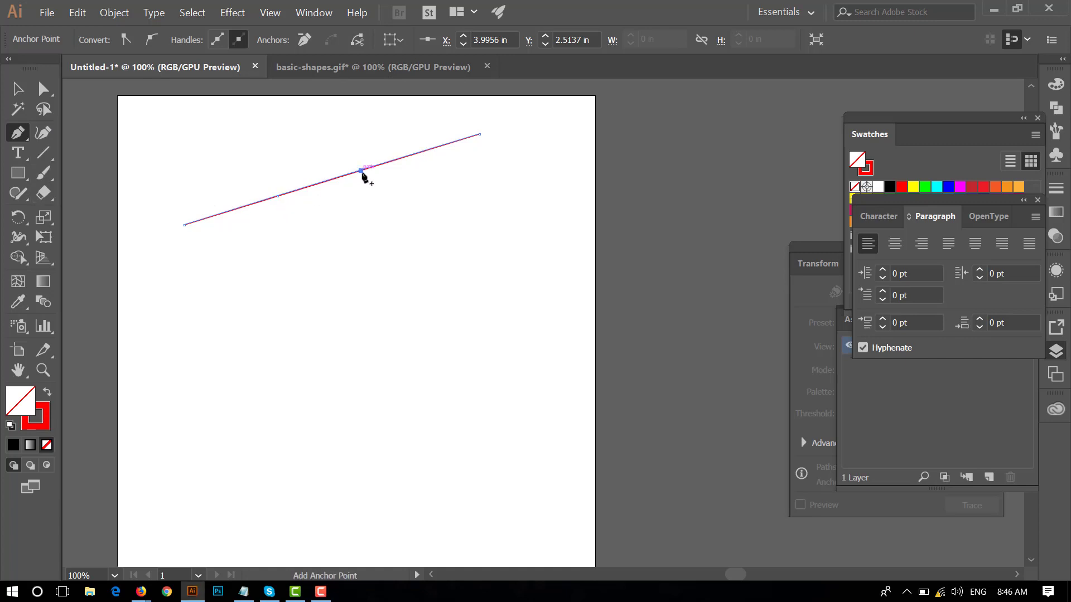
pyautogui.click(428, 148)
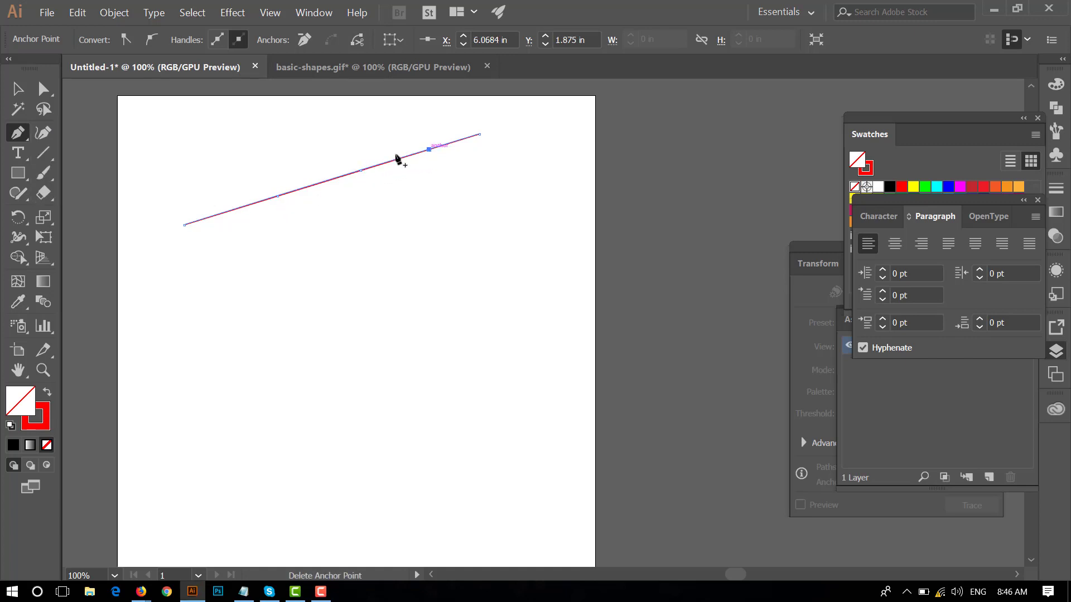
pyautogui.click(319, 183)
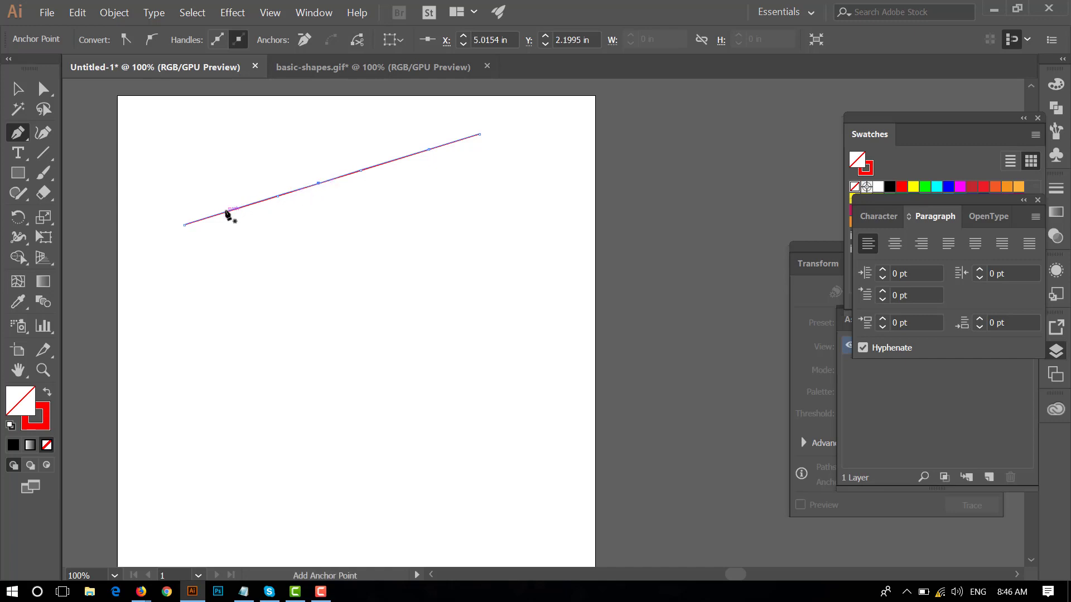
pyautogui.click(227, 212)
pyautogui.click(279, 197)
pyautogui.click(319, 184)
pyautogui.click(362, 171)
pyautogui.click(429, 151)
pyautogui.click(18, 88)
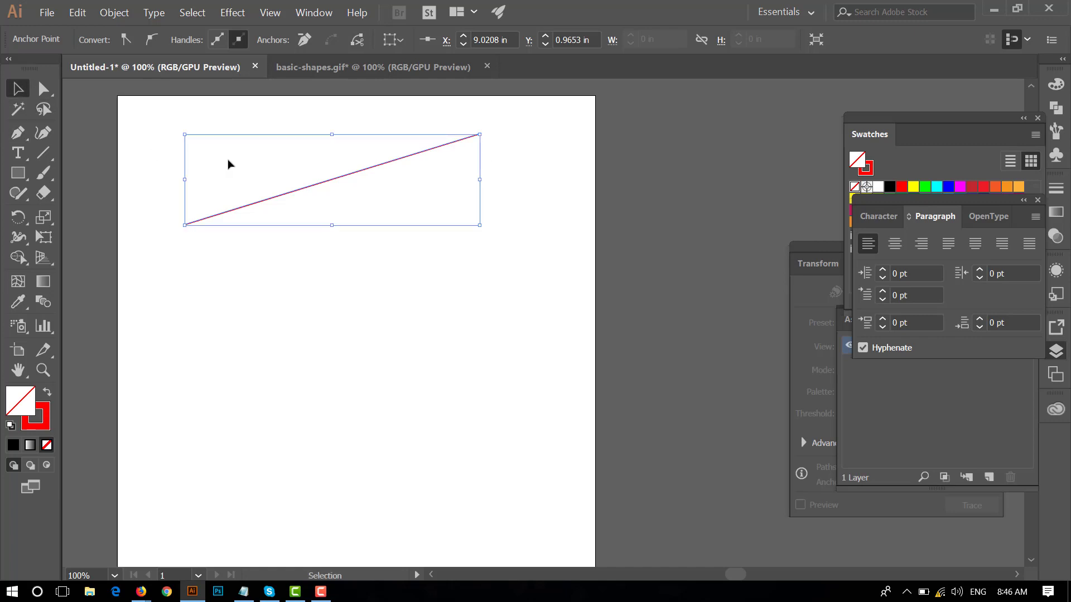
# Undo the last two edits, then show the basic-shapes.gif reference at 150% with the leaf centred
pyautogui.hotkey('ctrl', 'z')
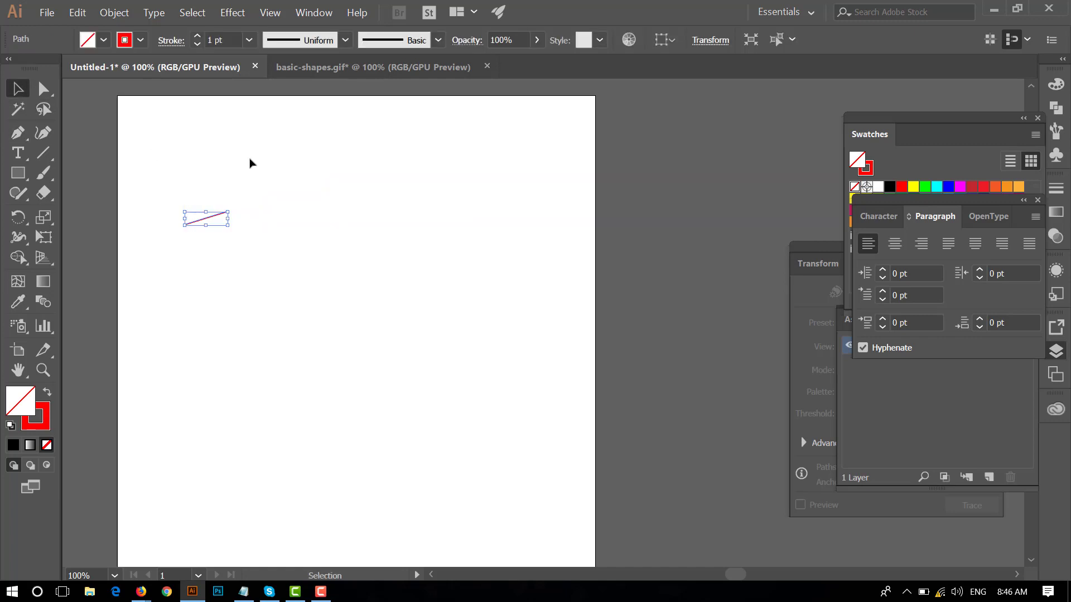
pyautogui.hotkey('ctrl', 'z')
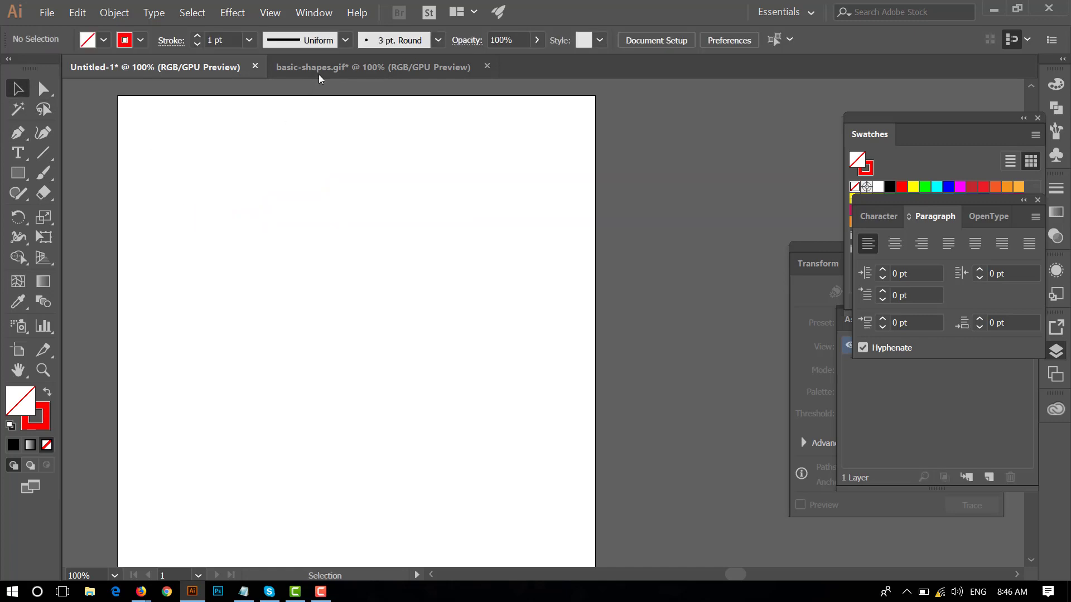
pyautogui.click(340, 62)
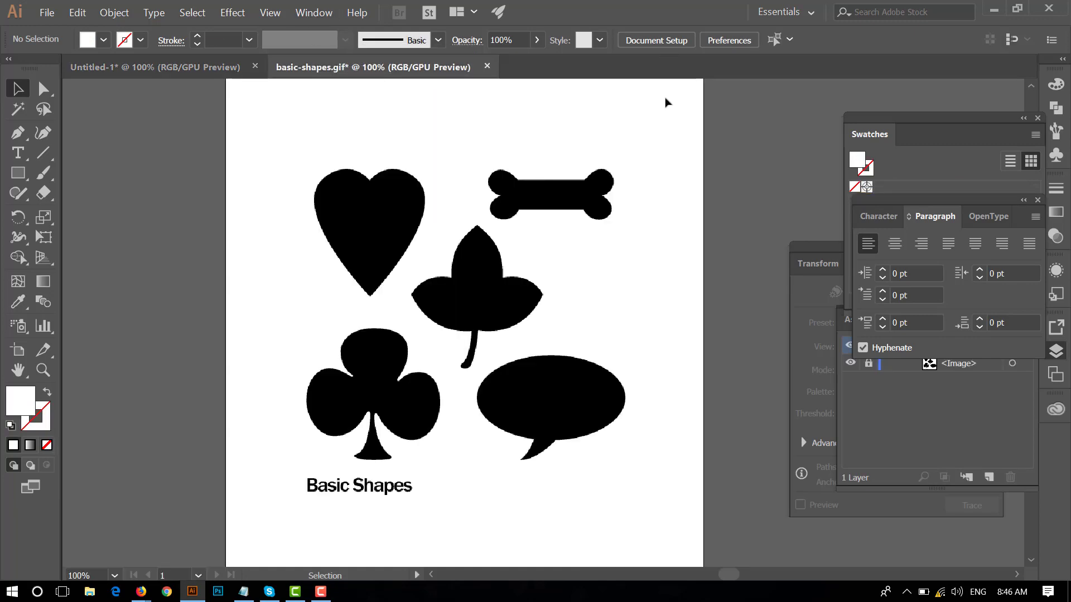
pyautogui.hotkey('ctrl', '+')
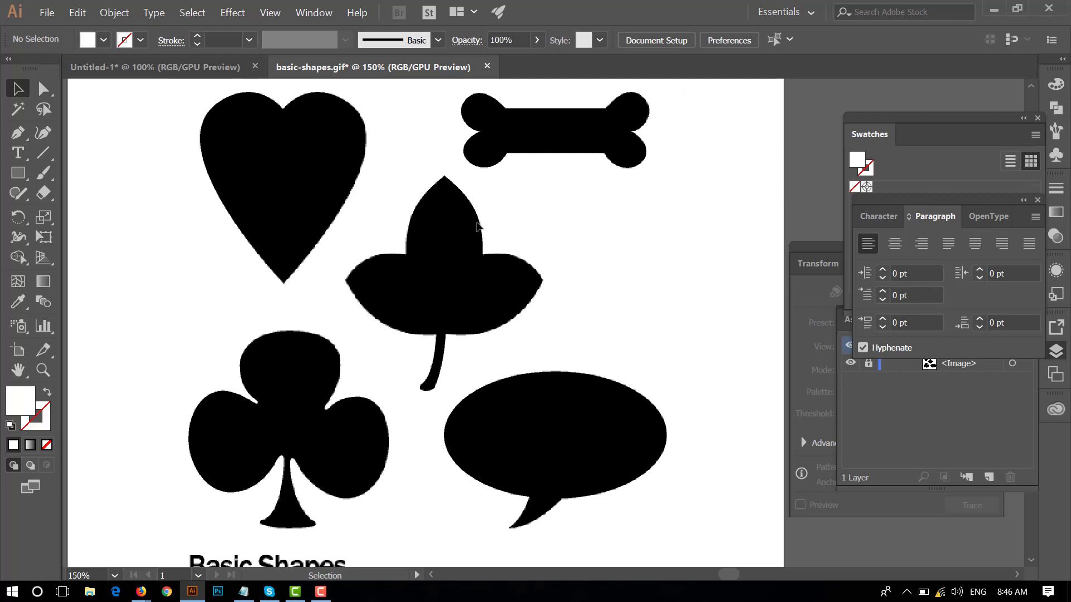
pyautogui.moveTo(378, 196); pyautogui.dragTo(335, 256)
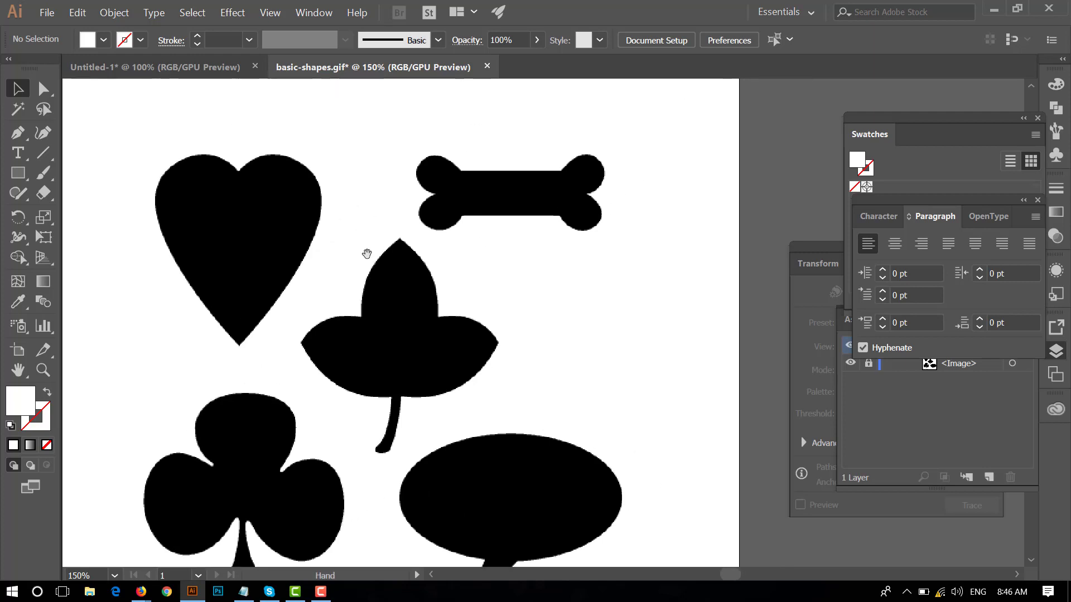
pyautogui.click(18, 132)
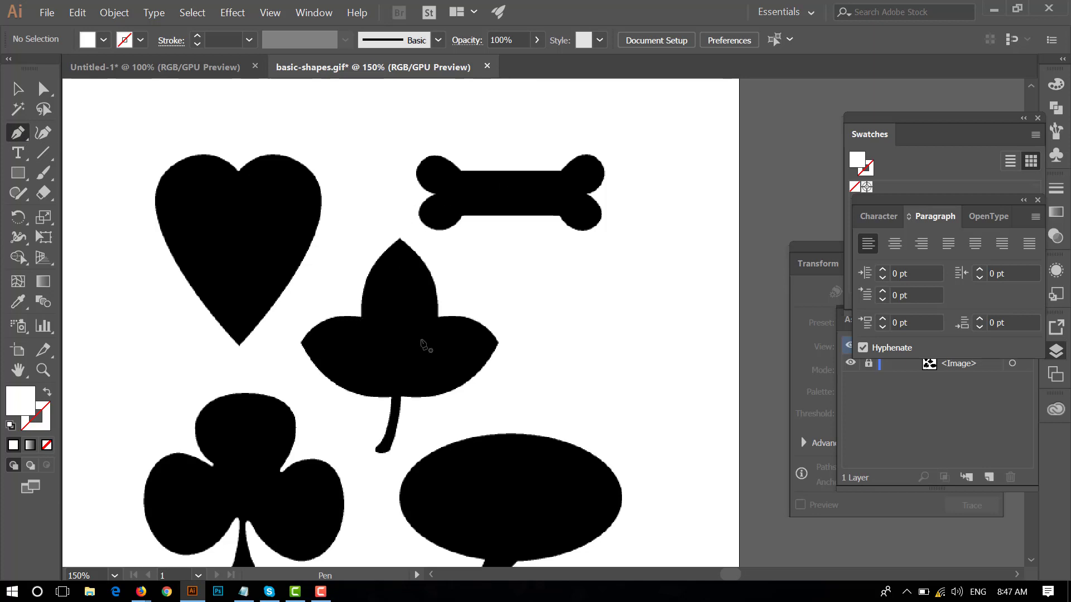
# Trace from the leaf's left edge up to a sharp corner at the tip and into the right lobe
pyautogui.click(362, 317)
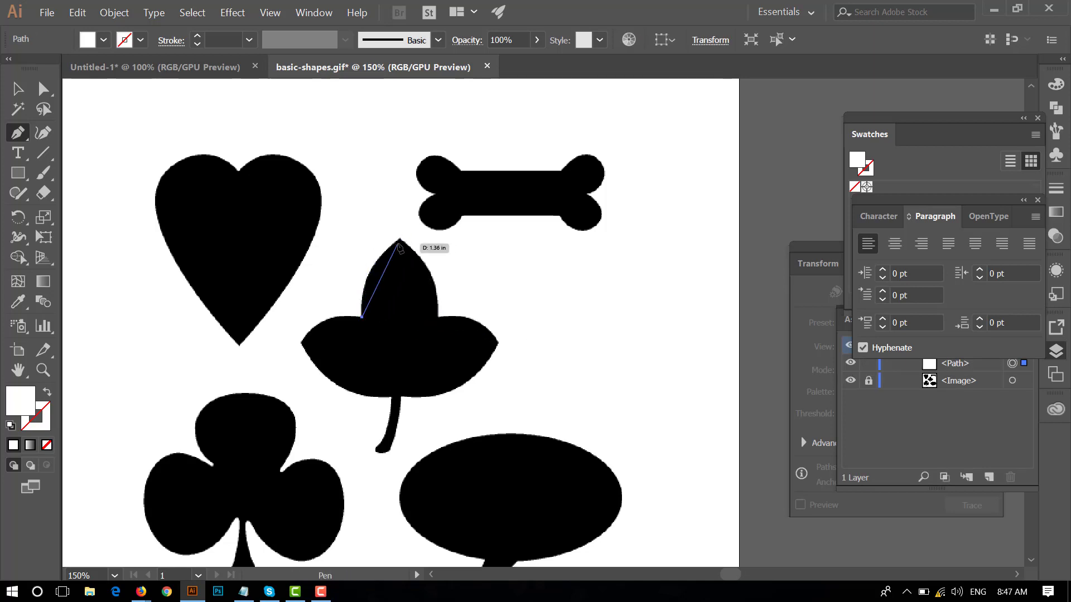
pyautogui.moveTo(400, 238)
pyautogui.mouseDown()
pyautogui.moveTo(410, 202)
pyautogui.moveTo(448, 205)
pyautogui.mouseUp()
pyautogui.click(400, 237)
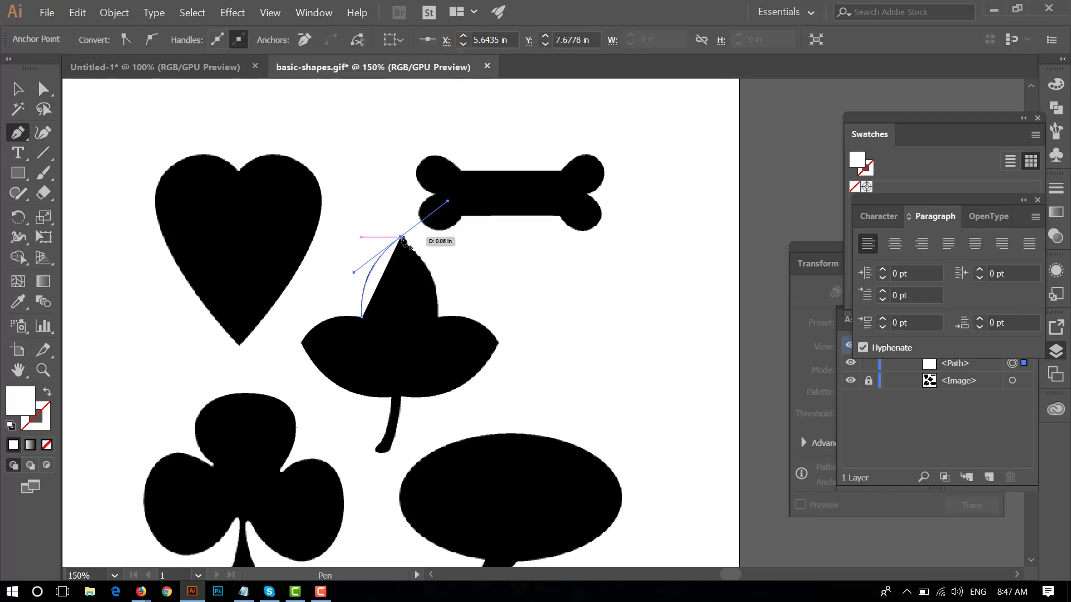
pyautogui.moveTo(437, 317); pyautogui.dragTo(429, 367)
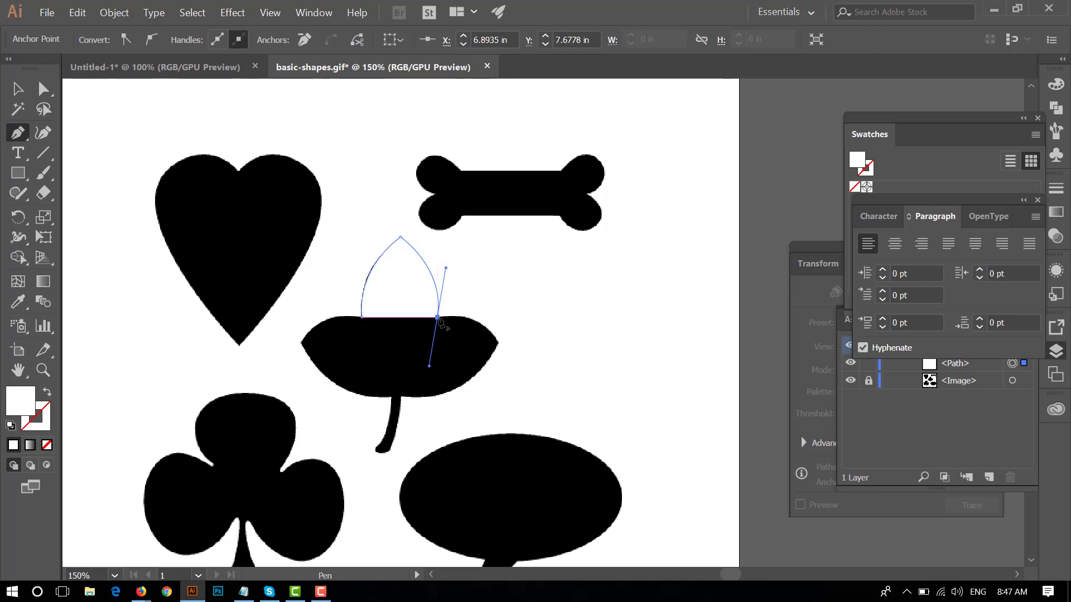
pyautogui.moveTo(437, 317)
pyautogui.mouseDown()
pyautogui.moveTo(417, 304)
pyautogui.moveTo(967, 196)
pyautogui.mouseUp()
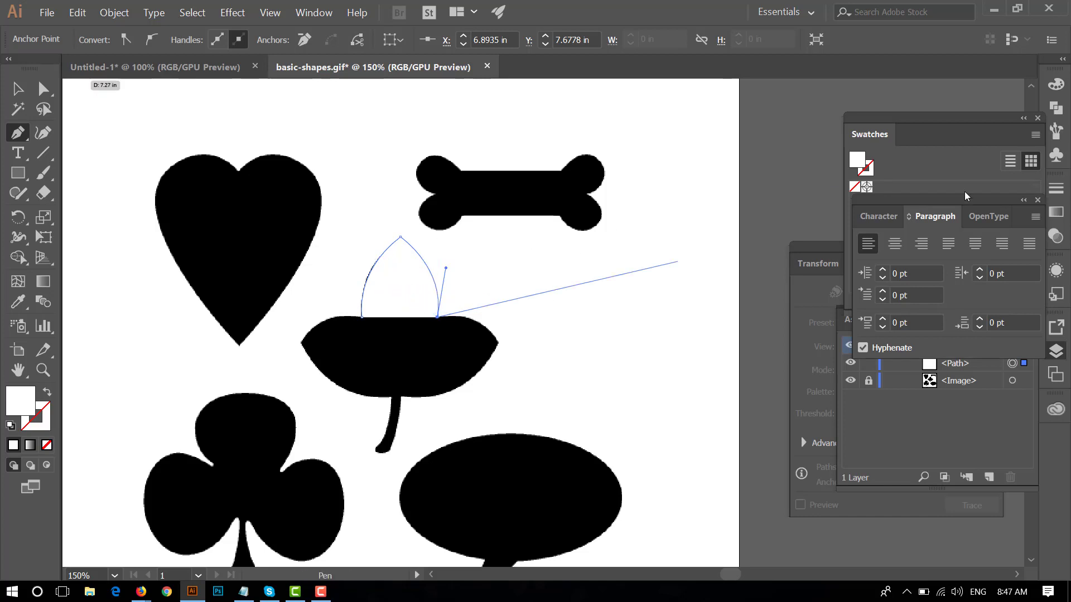
# Set the path fill to None, then trace around the right lobe's point down to the stem base
pyautogui.click(859, 165)
pyautogui.click(855, 188)
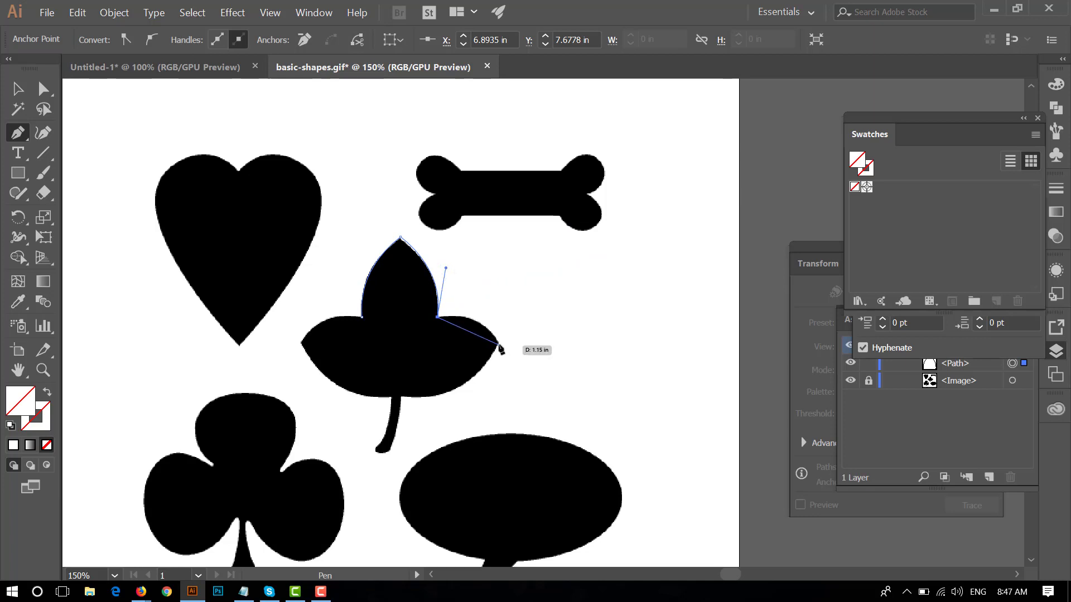
pyautogui.moveTo(498, 342); pyautogui.dragTo(512, 383)
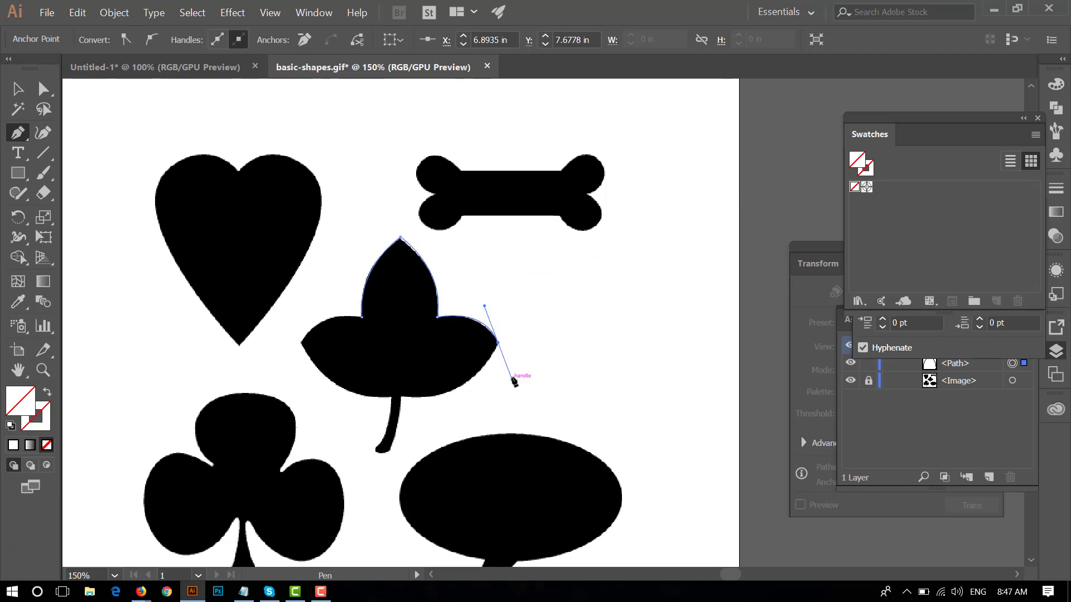
pyautogui.click(498, 343)
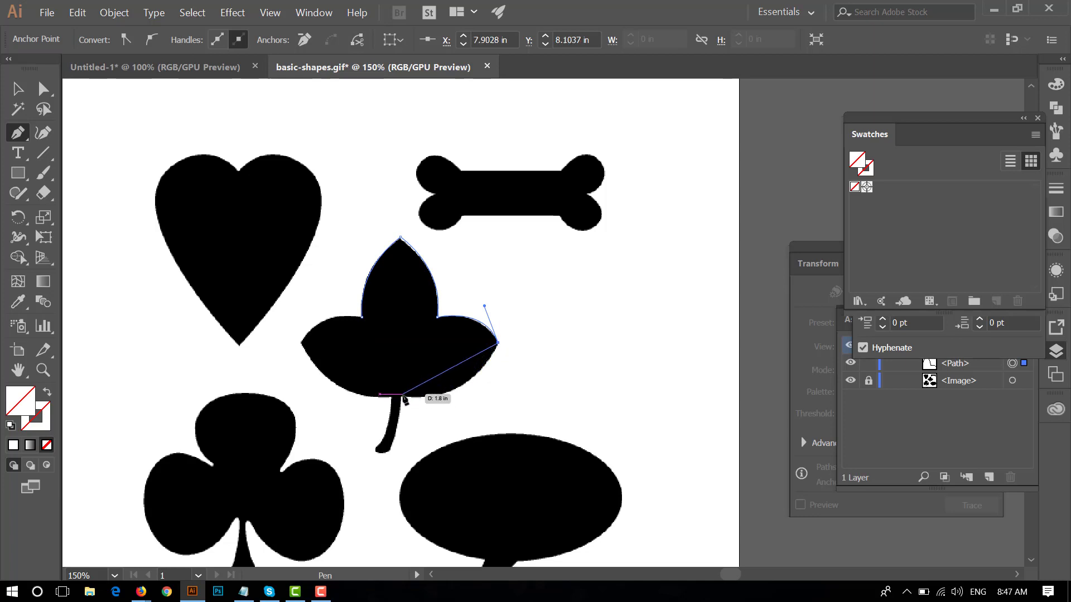
pyautogui.moveTo(402, 396)
pyautogui.mouseDown()
pyautogui.moveTo(381, 356)
pyautogui.moveTo(324, 390)
pyautogui.mouseUp()
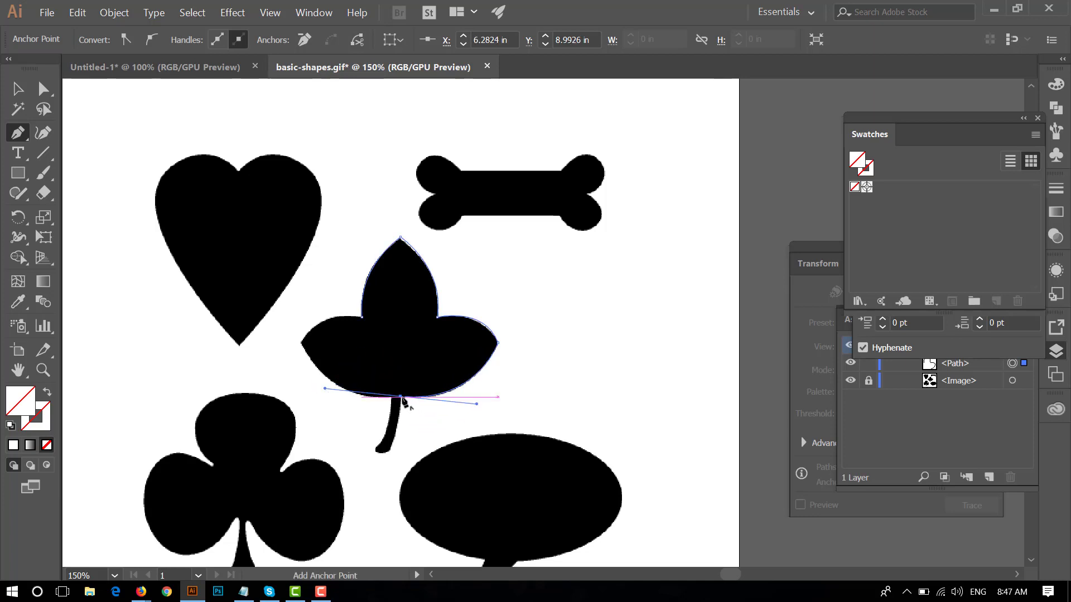
pyautogui.moveTo(401, 397); pyautogui.dragTo(545, 372)
# Extend the path down the stem with corner anchors at the stem top and bottom end
pyautogui.hotkey('ctrl', '=')
pyautogui.hotkey('ctrl', '=')
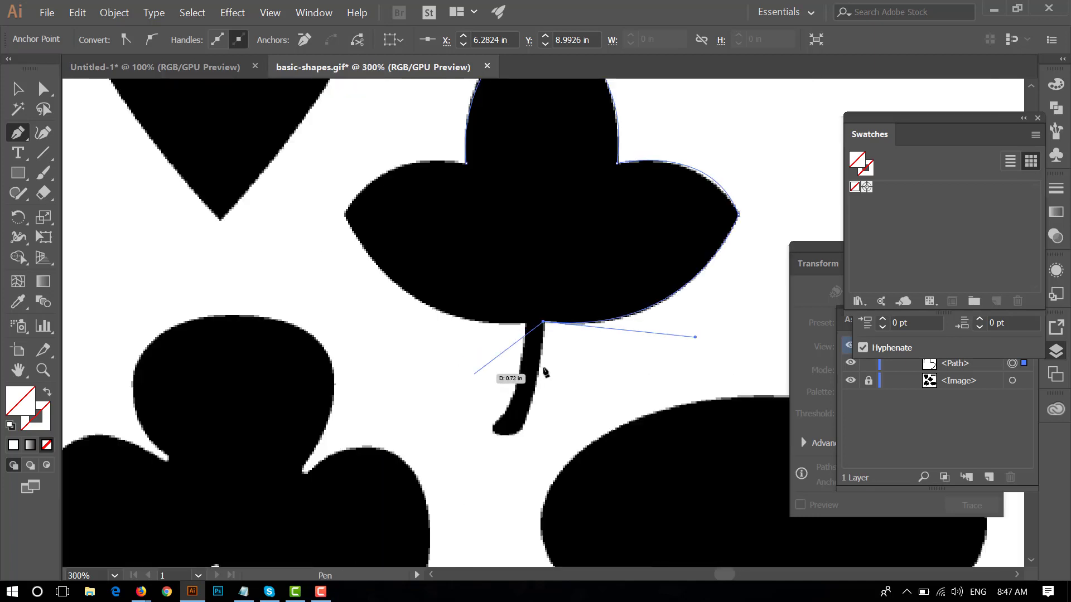
pyautogui.moveTo(545, 372)
pyautogui.mouseDown()
pyautogui.moveTo(479, 309)
pyautogui.moveTo(458, 342)
pyautogui.mouseUp()
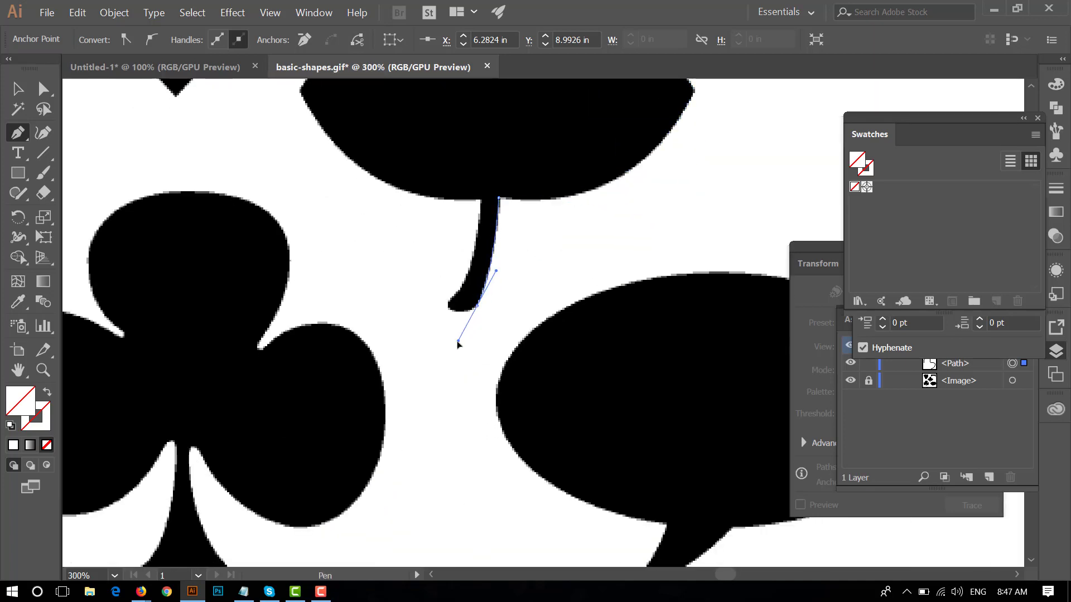
pyautogui.click(477, 305)
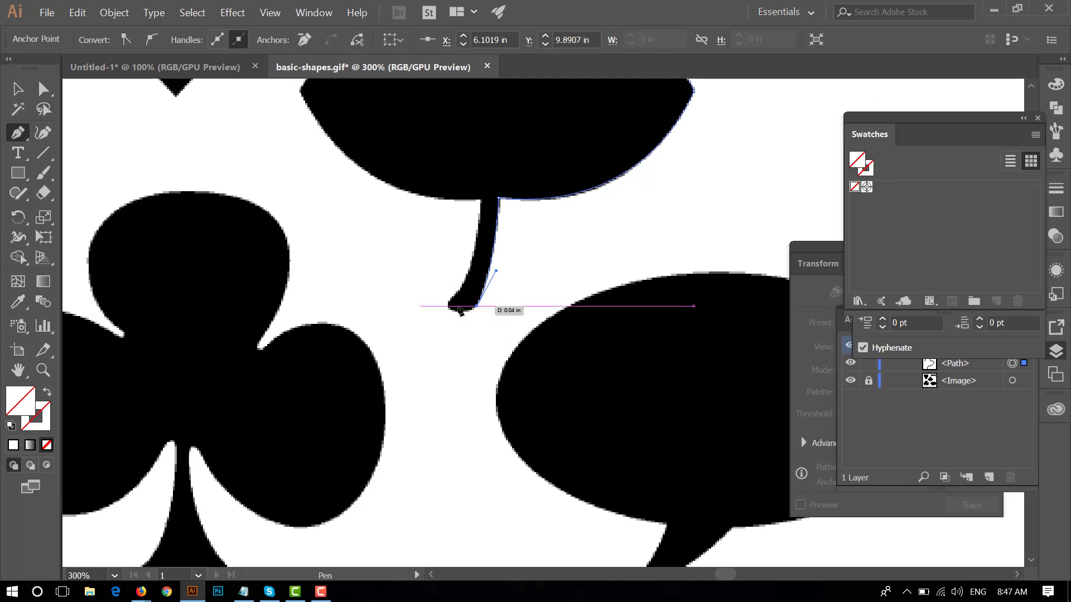
pyautogui.moveTo(450, 306); pyautogui.dragTo(431, 293)
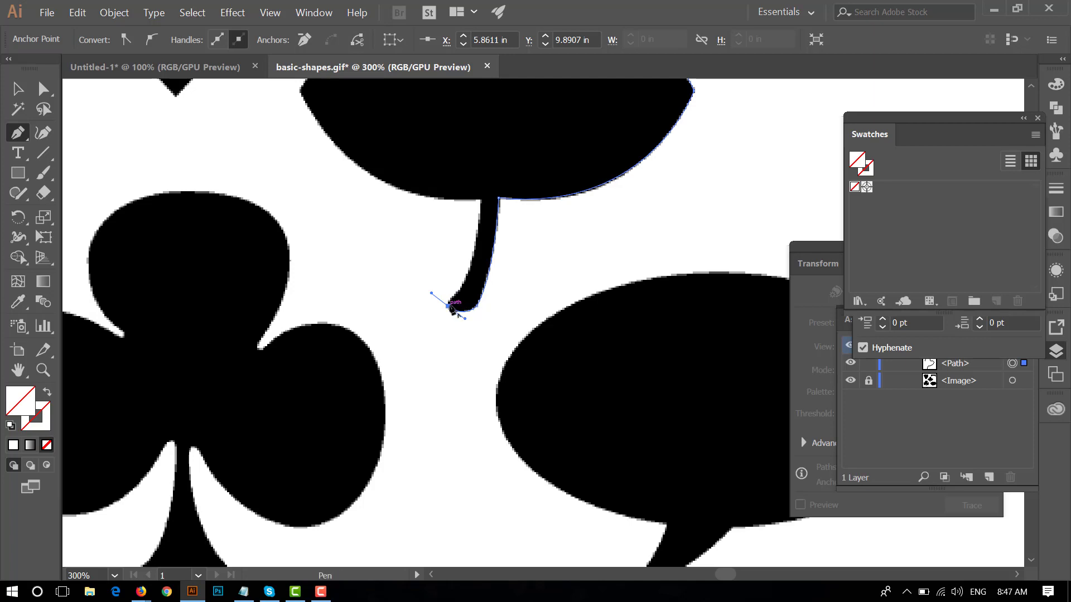
pyautogui.click(450, 306)
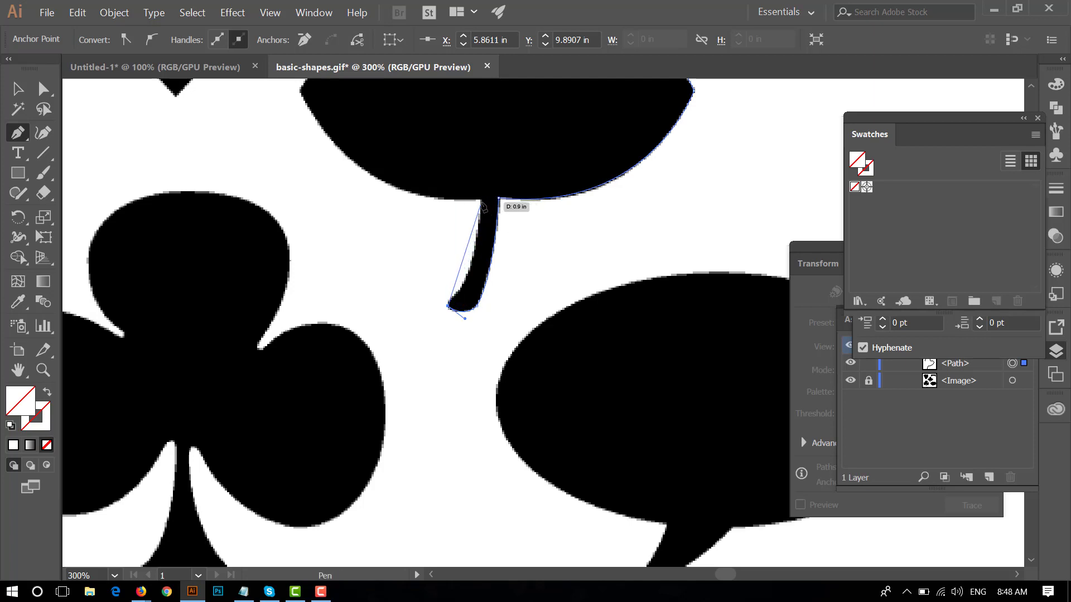
pyautogui.moveTo(481, 201); pyautogui.dragTo(476, 133)
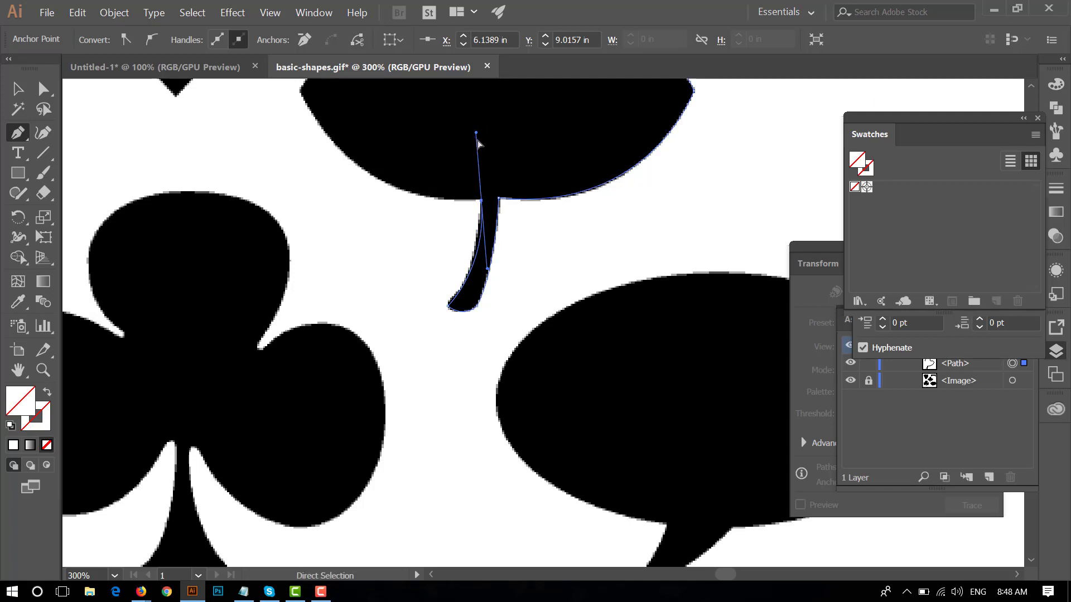
pyautogui.hotkey('ctrl', 'z')
# Zoom into the stem's curled end, undo stray anchors, and reshape the end anchor to round it
pyautogui.scroll(3, 558, 323)
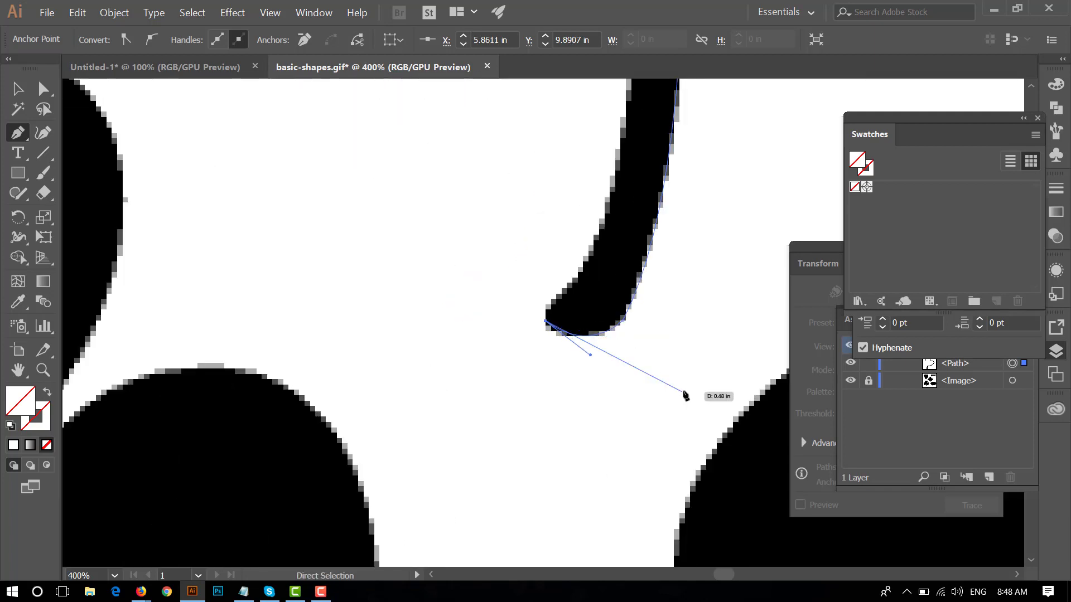
pyautogui.moveTo(574, 313); pyautogui.dragTo(371, 291)
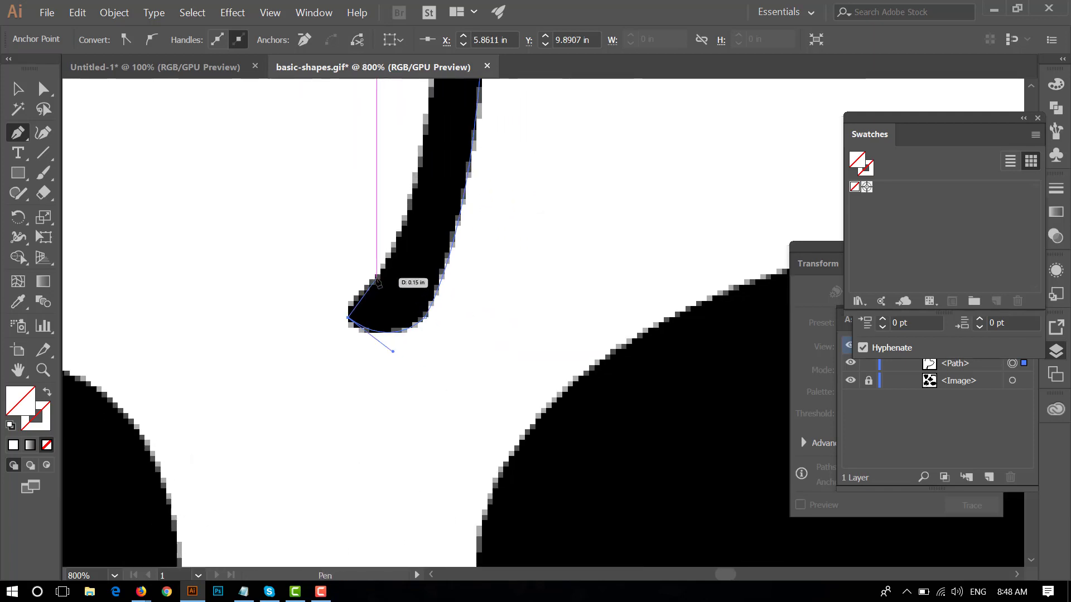
pyautogui.click(379, 272)
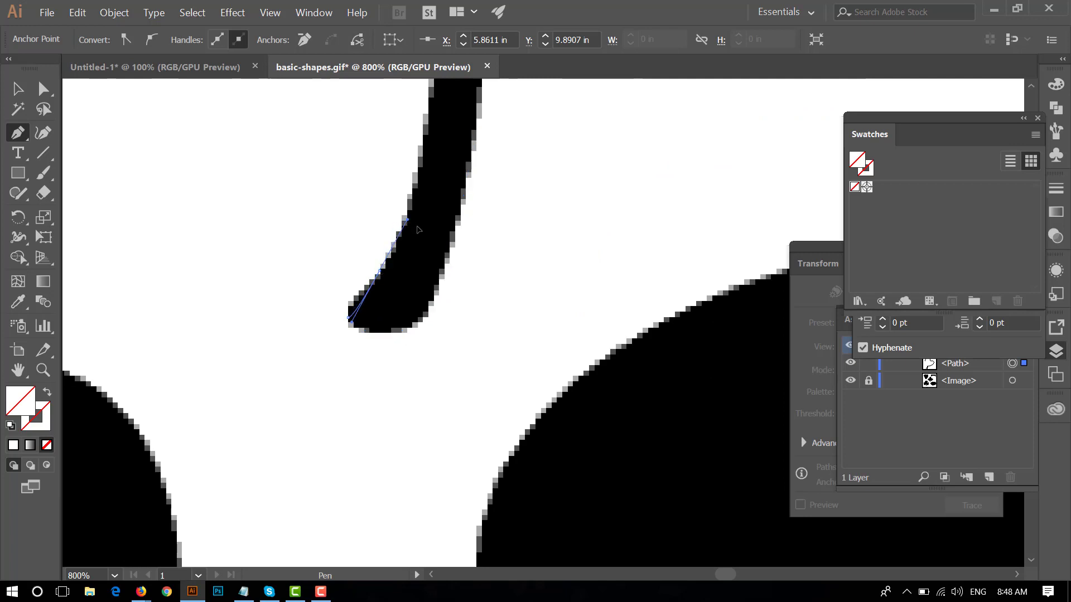
pyautogui.hotkey('ctrl', 'z')
pyautogui.click(347, 304)
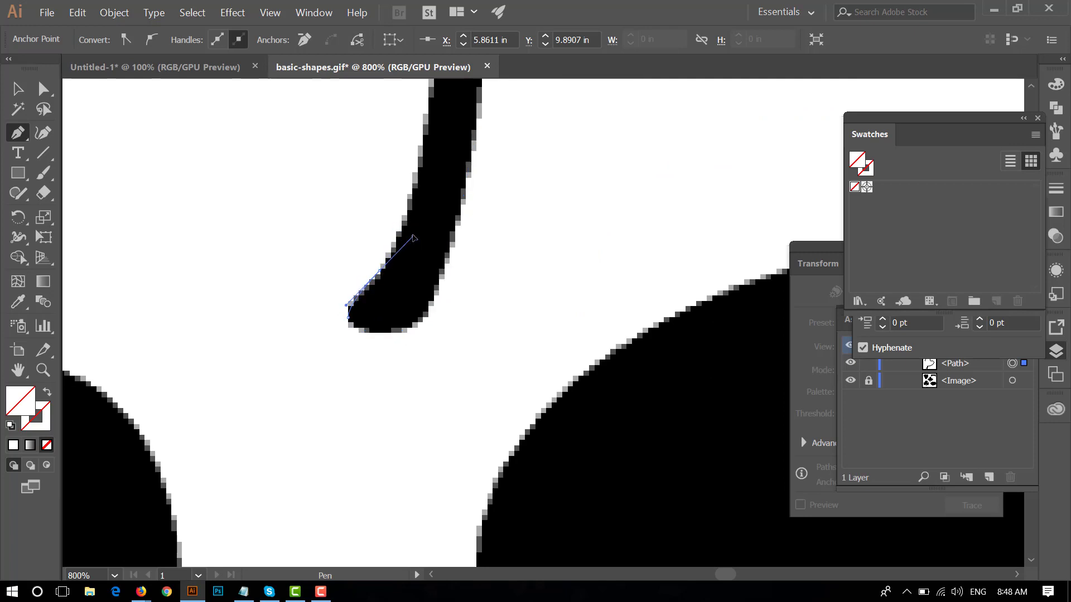
pyautogui.hotkey('ctrl', 'z')
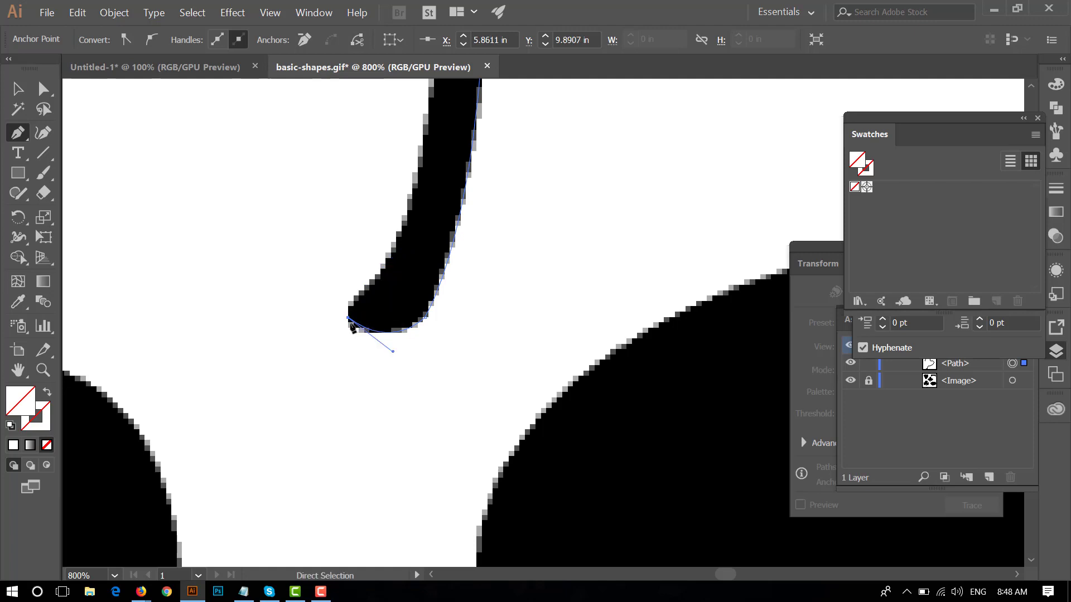
pyautogui.moveTo(348, 318); pyautogui.dragTo(365, 330)
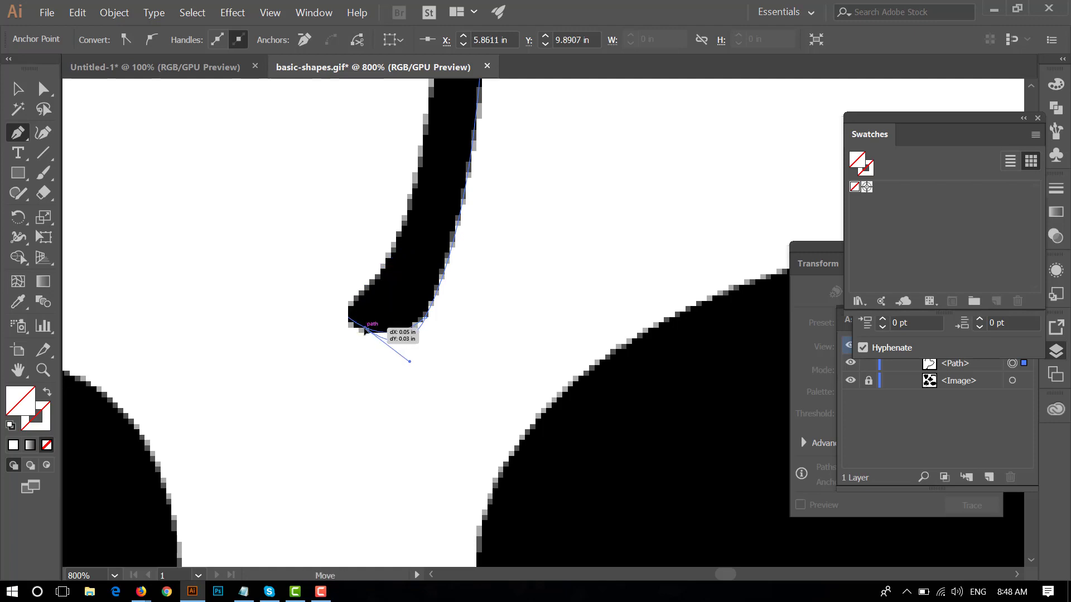
pyautogui.moveTo(409, 362); pyautogui.dragTo(412, 369)
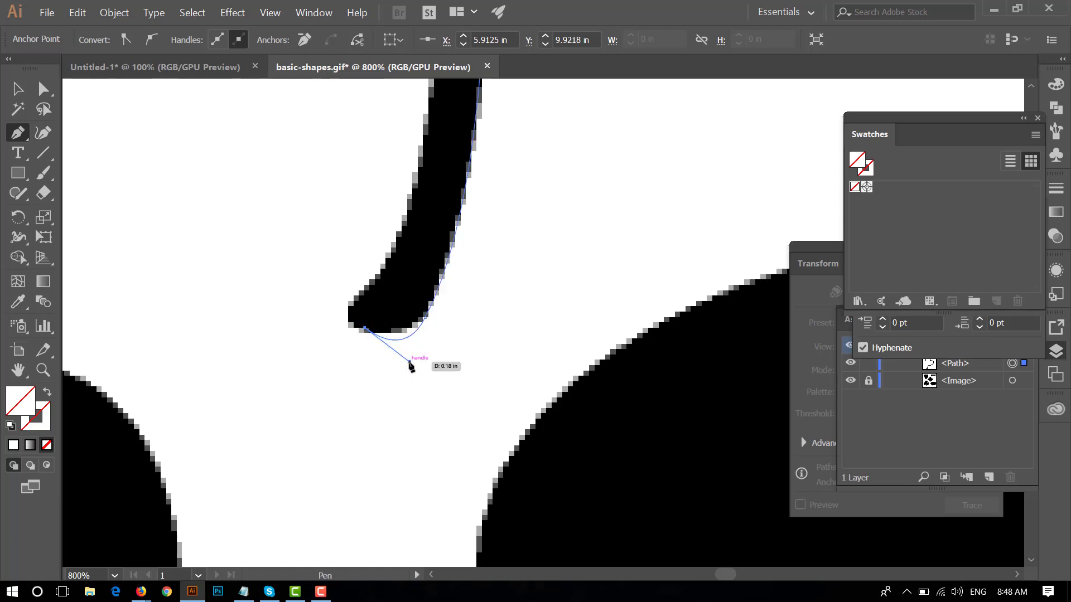
pyautogui.moveTo(410, 363); pyautogui.dragTo(408, 344)
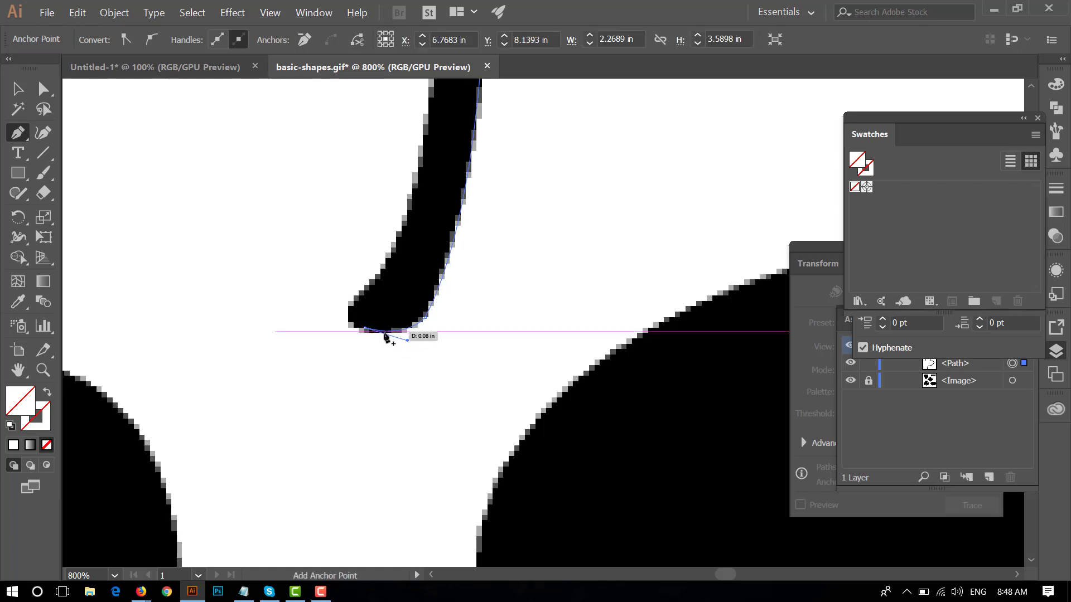
# Resume the path from the end anchor and curve it up the stem's left edge
pyautogui.click(366, 329)
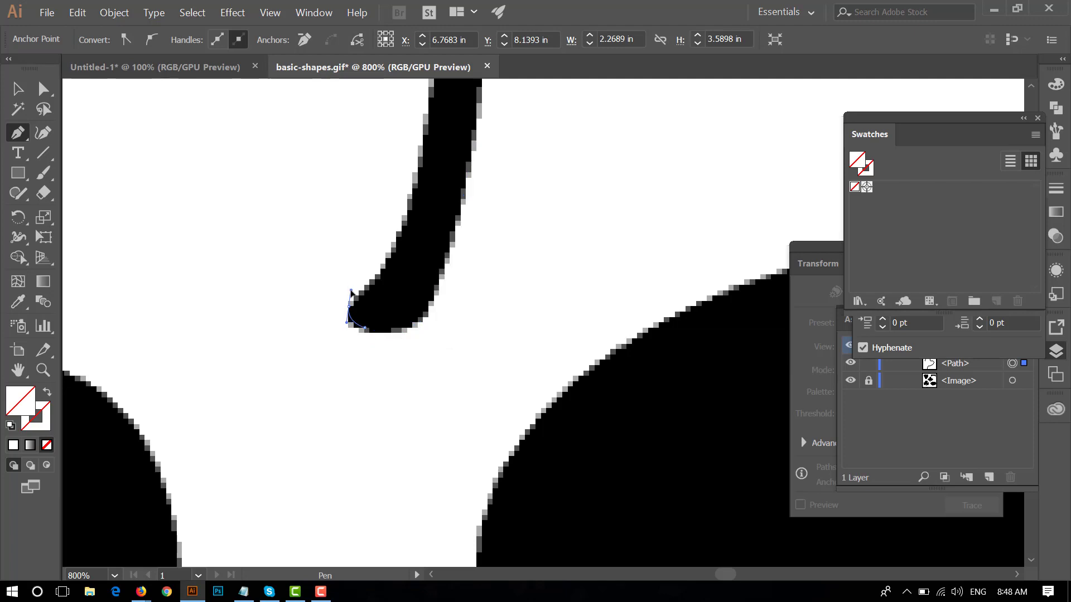
pyautogui.click(391, 308)
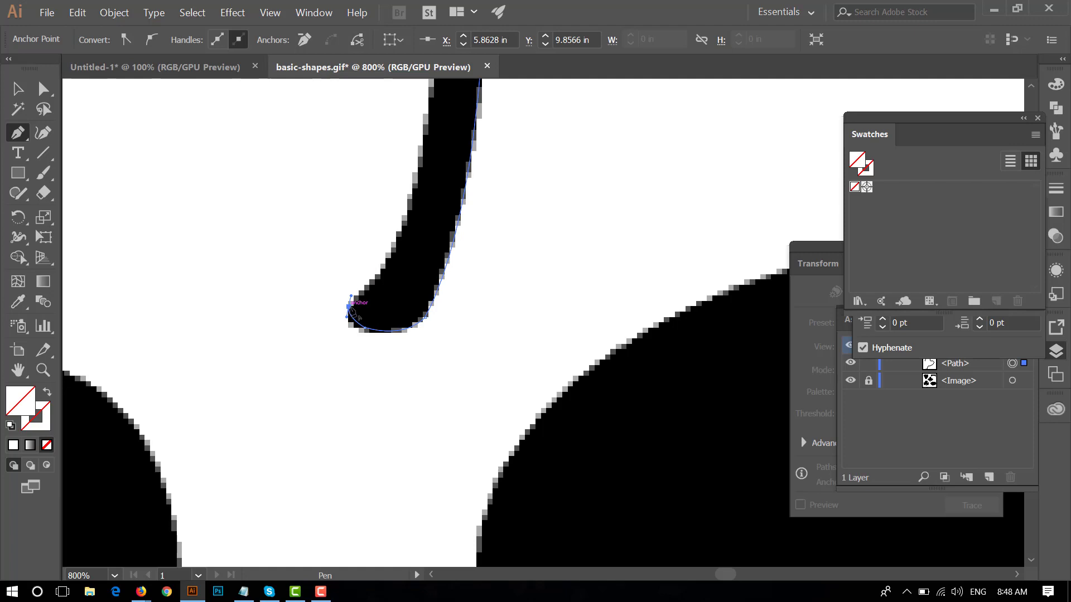
pyautogui.click(377, 281)
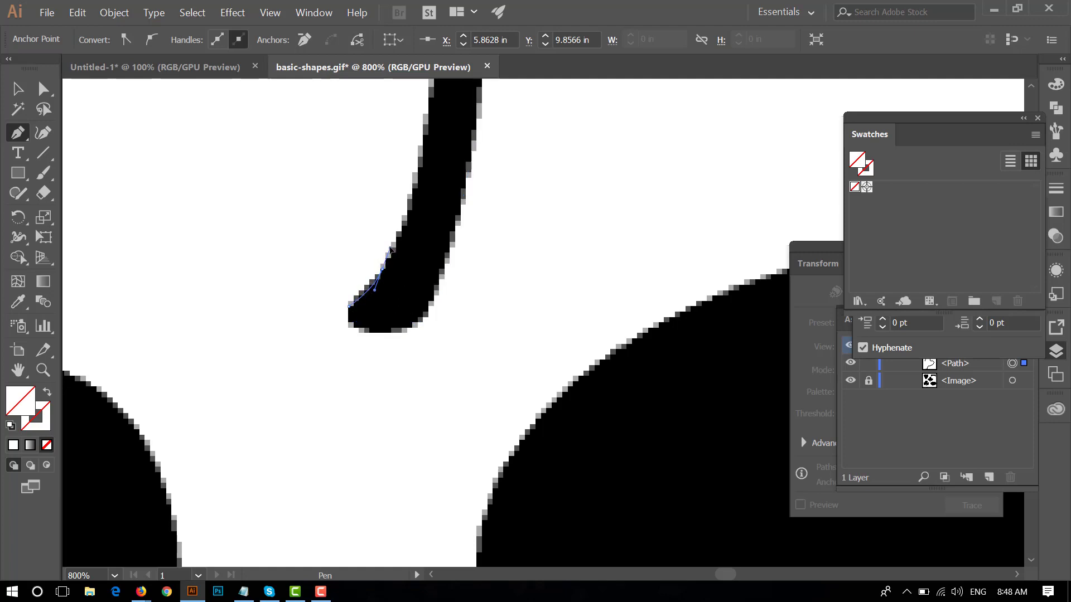
pyautogui.moveTo(391, 247); pyautogui.dragTo(390, 246)
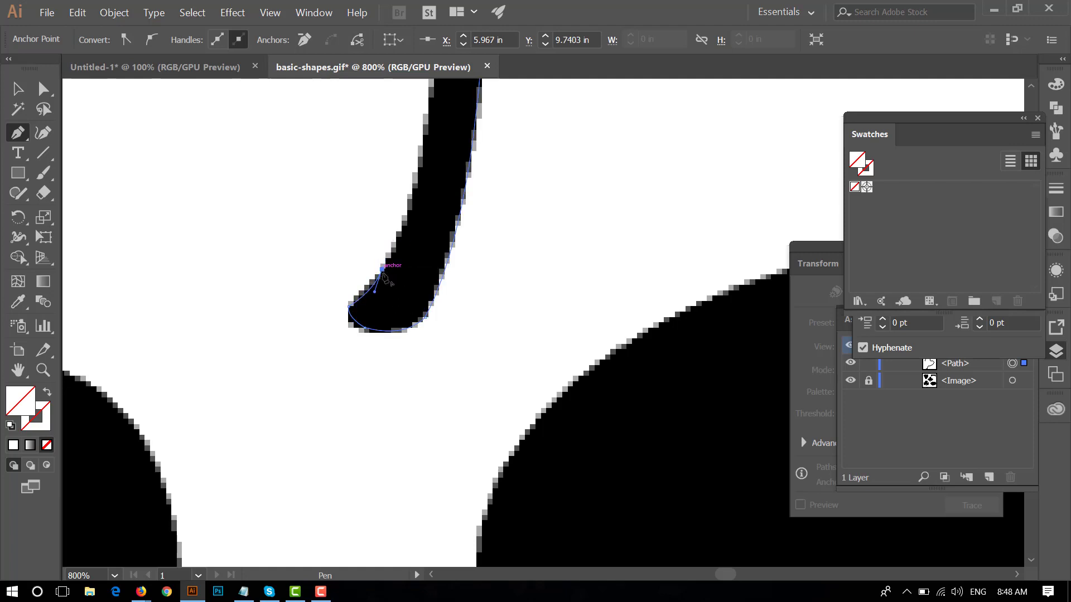
# Curve the path up the rest of the stem's left side to where it meets the leaf's underside
pyautogui.scroll(2, 385, 279)
pyautogui.scroll(3, 402, 285)
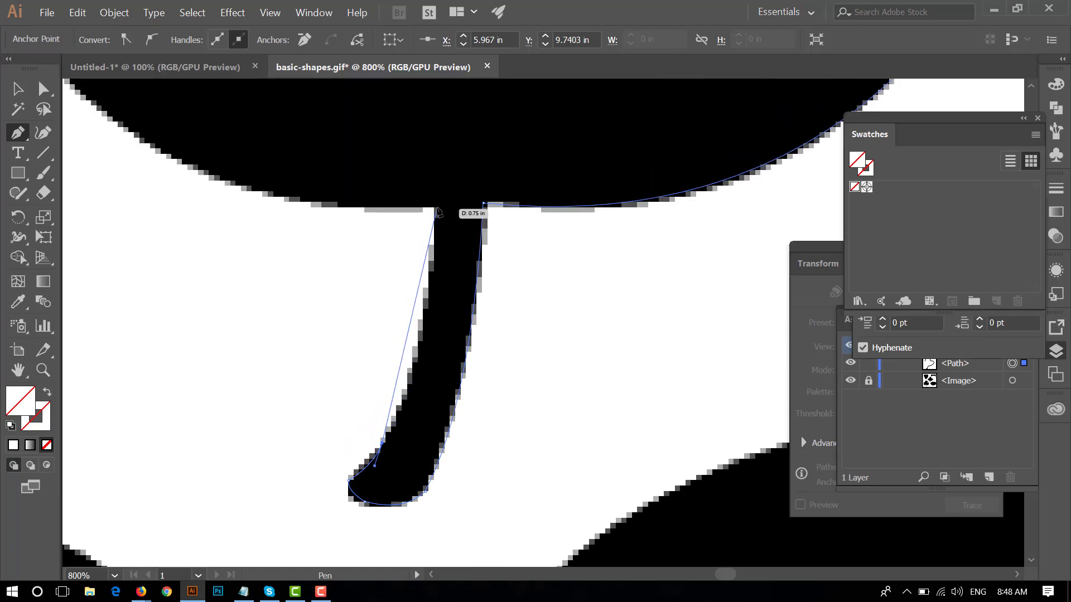
pyautogui.moveTo(438, 212)
pyautogui.mouseDown()
pyautogui.moveTo(449, 88)
pyautogui.moveTo(436, 187)
pyautogui.moveTo(504, 330)
pyautogui.moveTo(424, 272)
pyautogui.mouseUp()
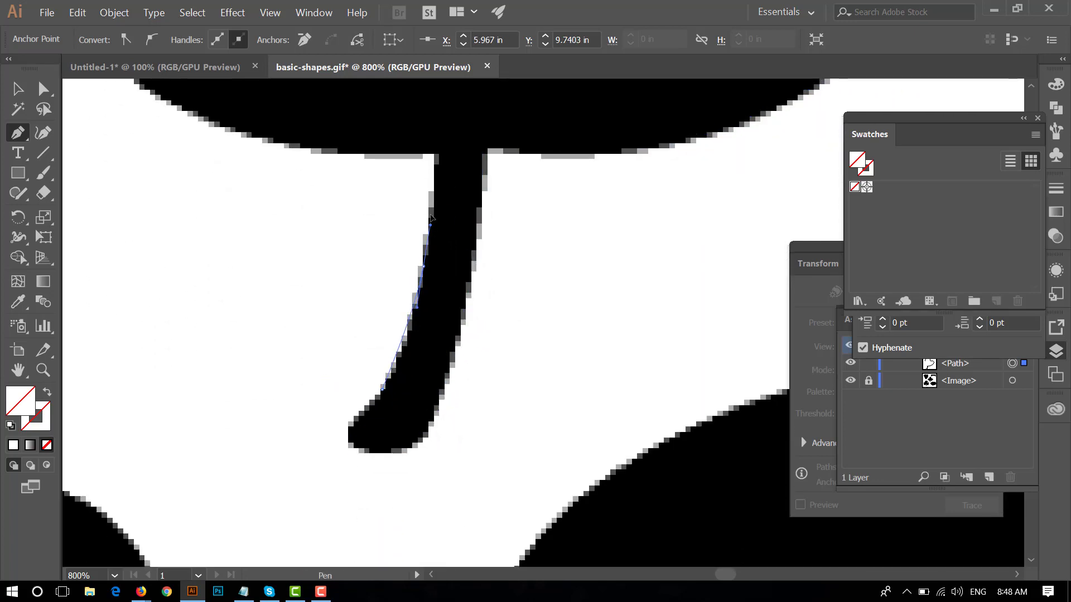
pyautogui.click(383, 389)
pyautogui.click(403, 367)
pyautogui.click(423, 266)
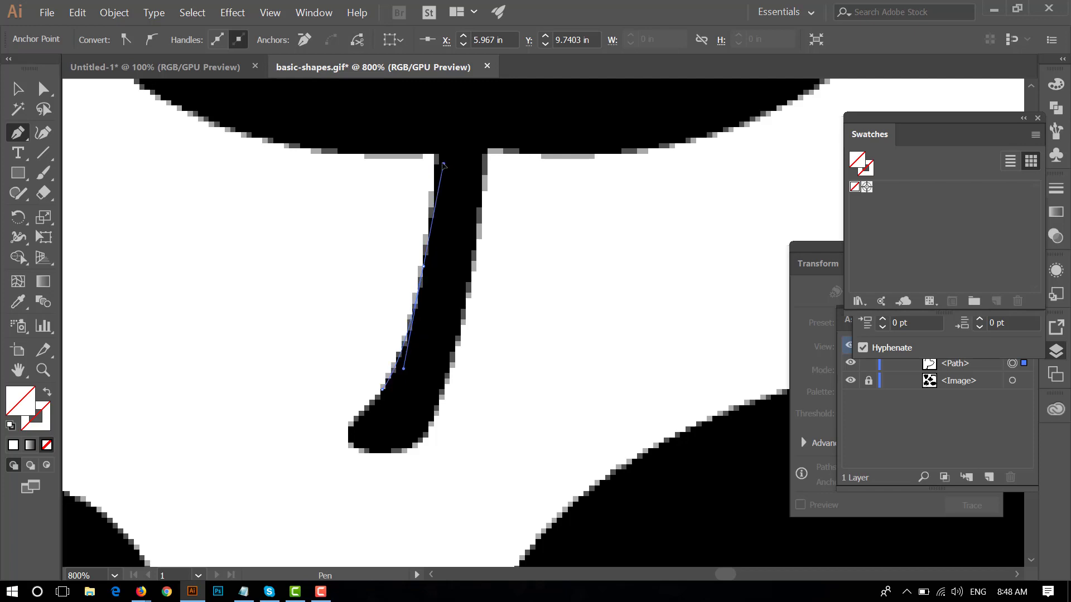
pyautogui.moveTo(443, 165); pyautogui.dragTo(437, 162)
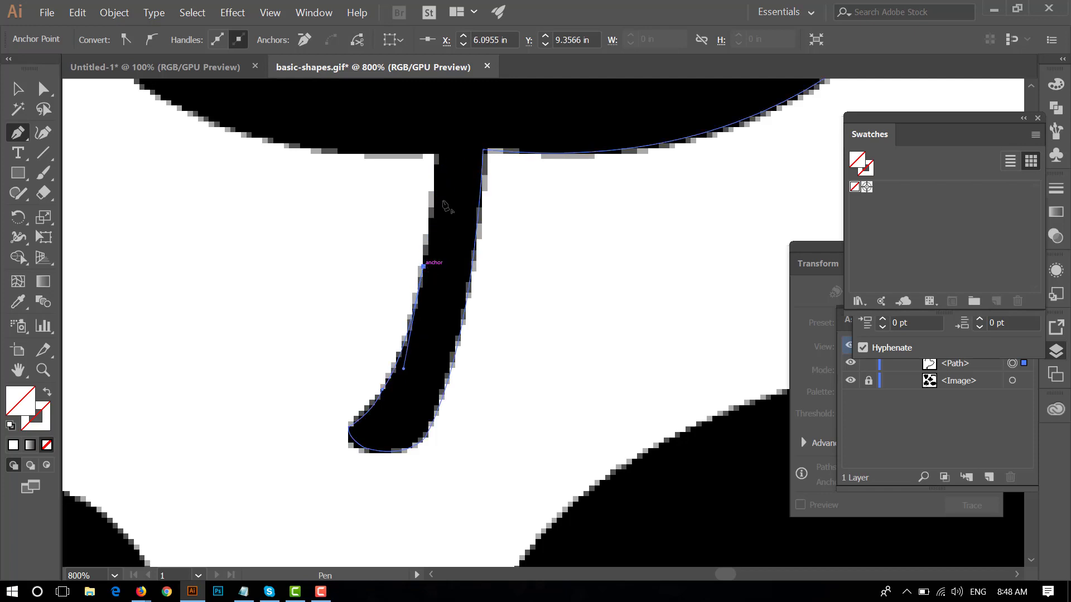
pyautogui.moveTo(437, 161); pyautogui.dragTo(436, 160)
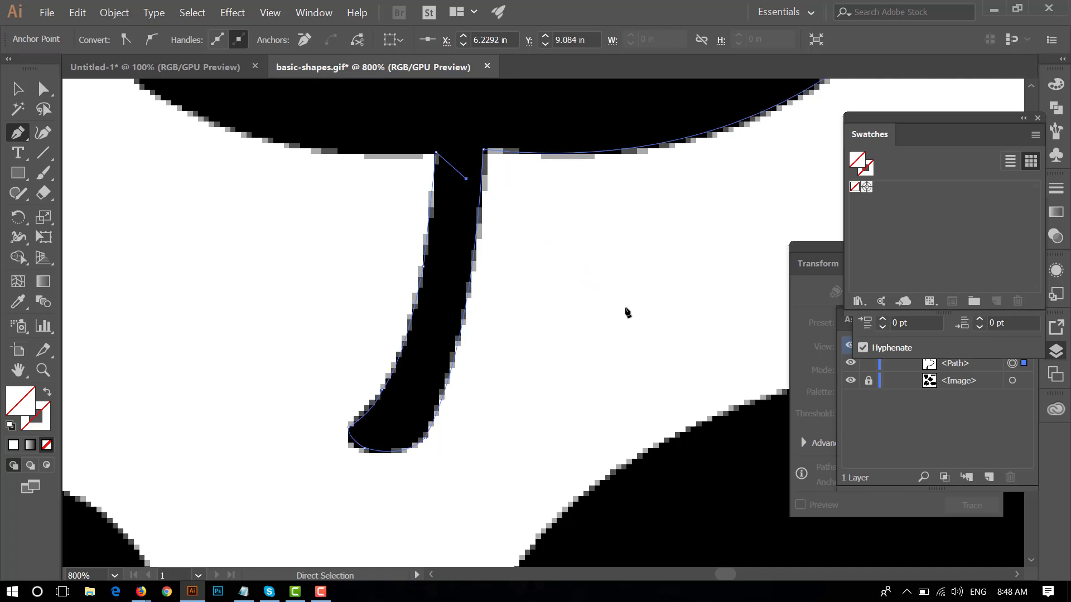
pyautogui.scroll(-3, 626, 311)
pyautogui.scroll(2, 587, 265)
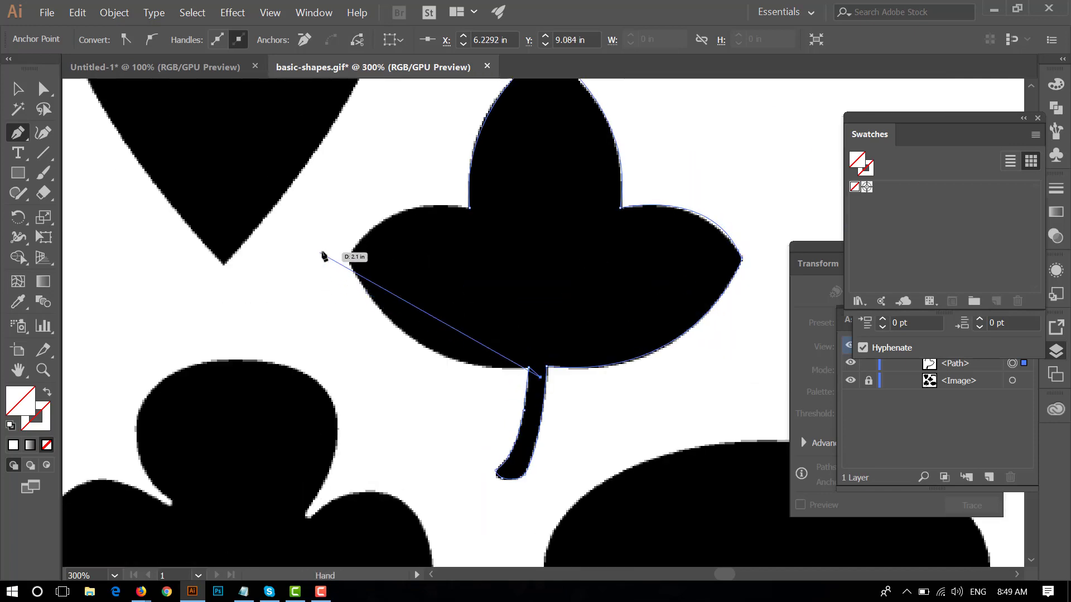
# Place a curved anchor at the leaf's left tip, reshape its curve, and undo the overlong handle
pyautogui.moveTo(349, 259); pyautogui.dragTo(314, 151)
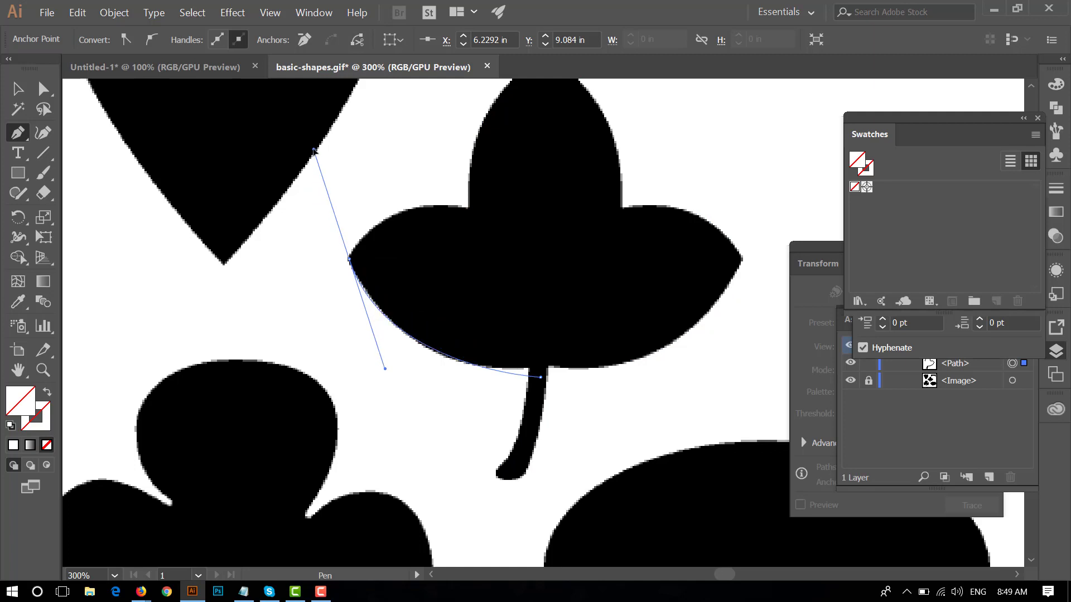
pyautogui.press('ctrl')
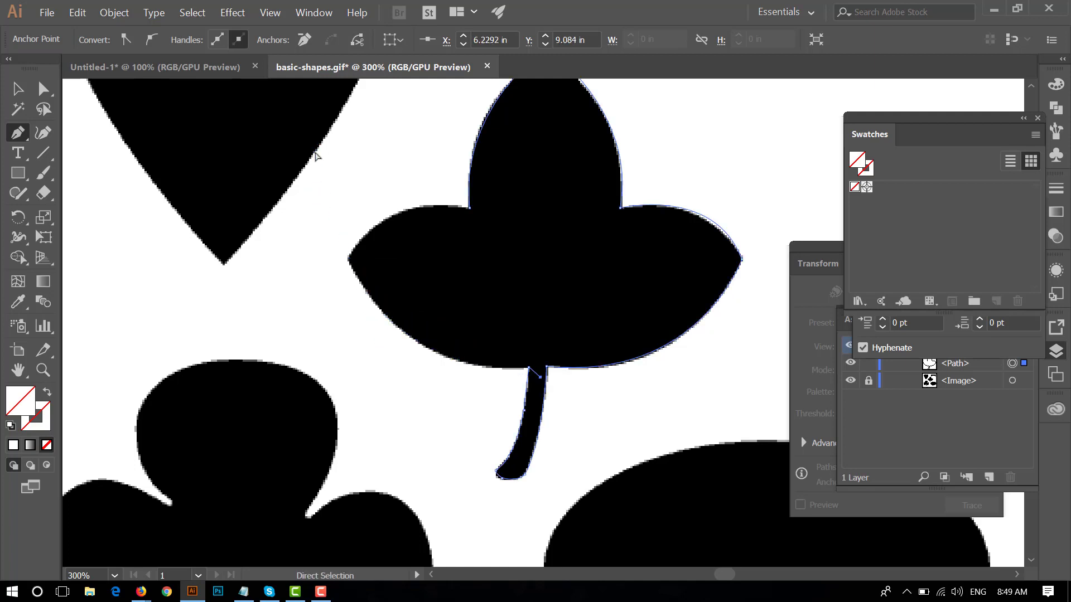
pyautogui.moveTo(315, 156)
pyautogui.mouseDown()
pyautogui.moveTo(319, 141)
pyautogui.moveTo(297, 137)
pyautogui.mouseUp()
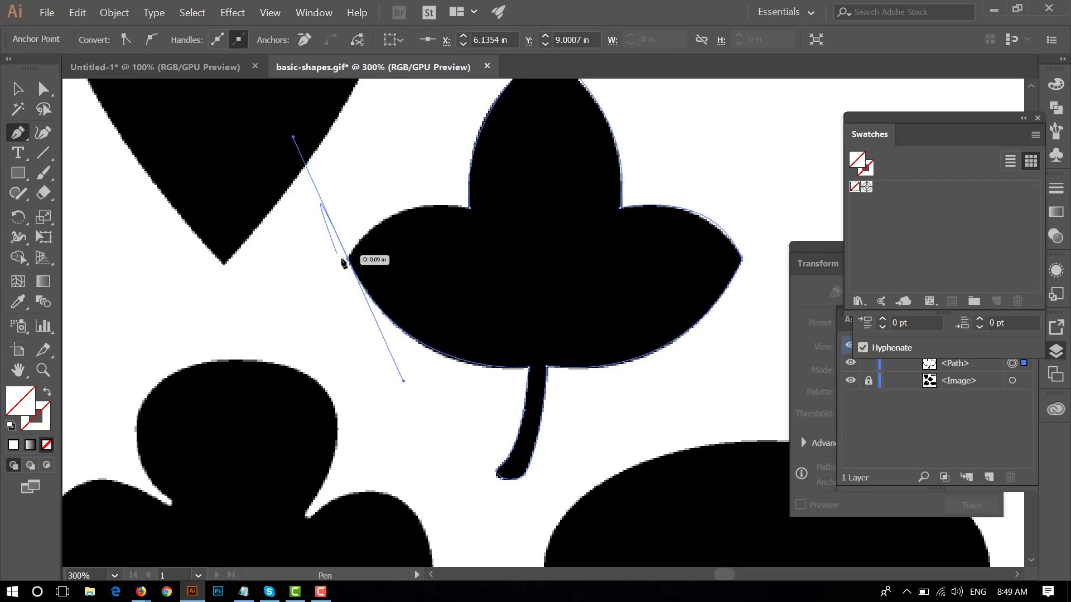
pyautogui.moveTo(350, 258); pyautogui.dragTo(470, 212)
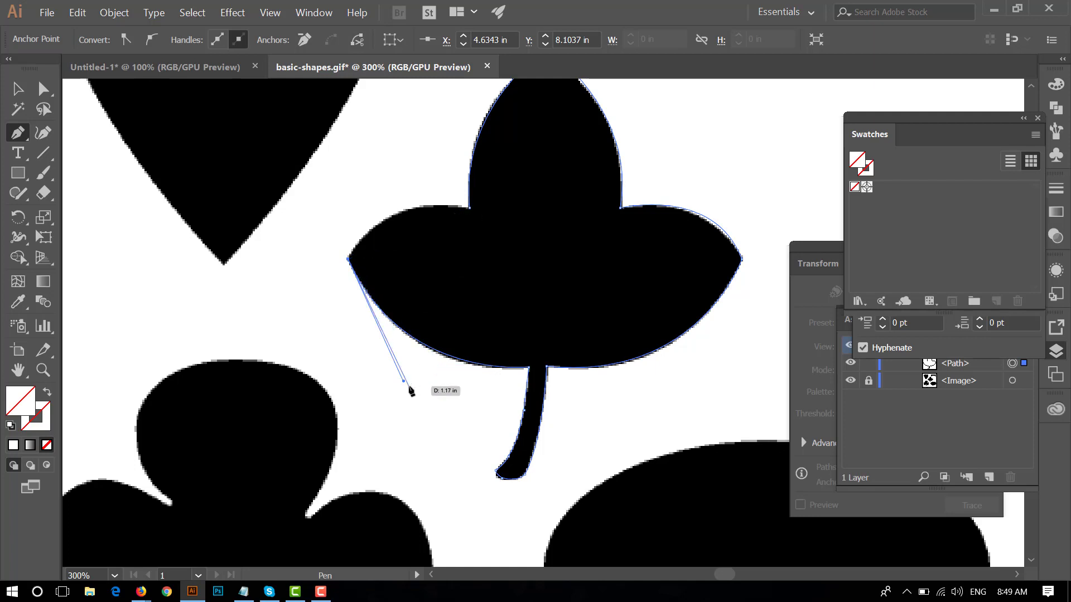
pyautogui.moveTo(408, 271)
pyautogui.mouseDown()
pyautogui.moveTo(472, 353)
pyautogui.moveTo(426, 248)
pyautogui.moveTo(31, 134)
pyautogui.mouseUp()
pyautogui.scroll(-3, 471, 352)
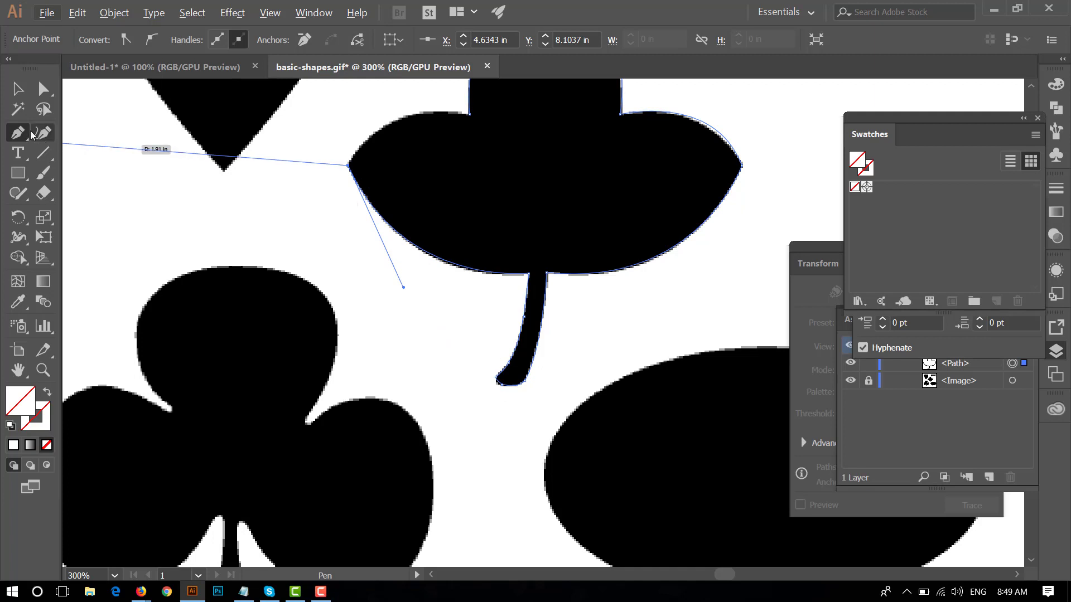
pyautogui.click(16, 133)
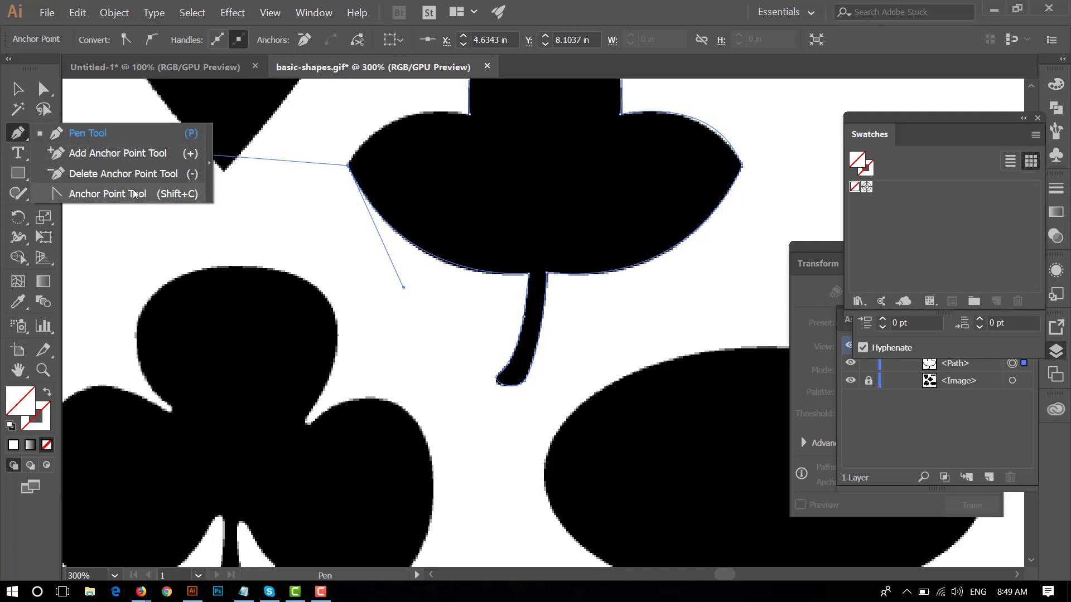
pyautogui.hotkey('ctrl', 'z')
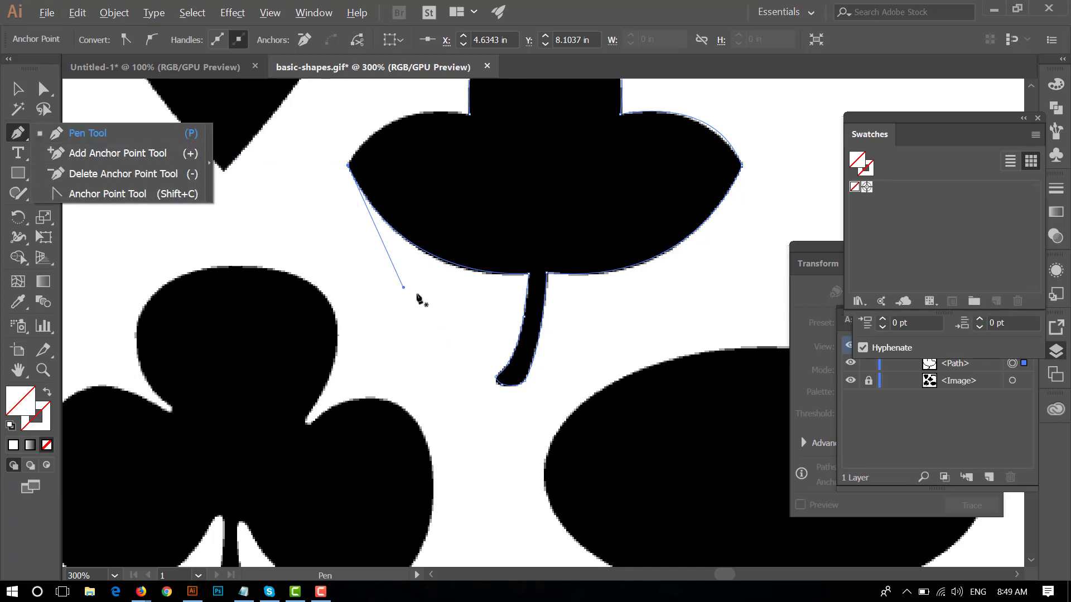
# Curve the path from the left tip along the lower-left edge into the notch anchor below the top lobe
pyautogui.keyDown('ctrl'); pyautogui.click(428, 265); pyautogui.keyUp('ctrl')
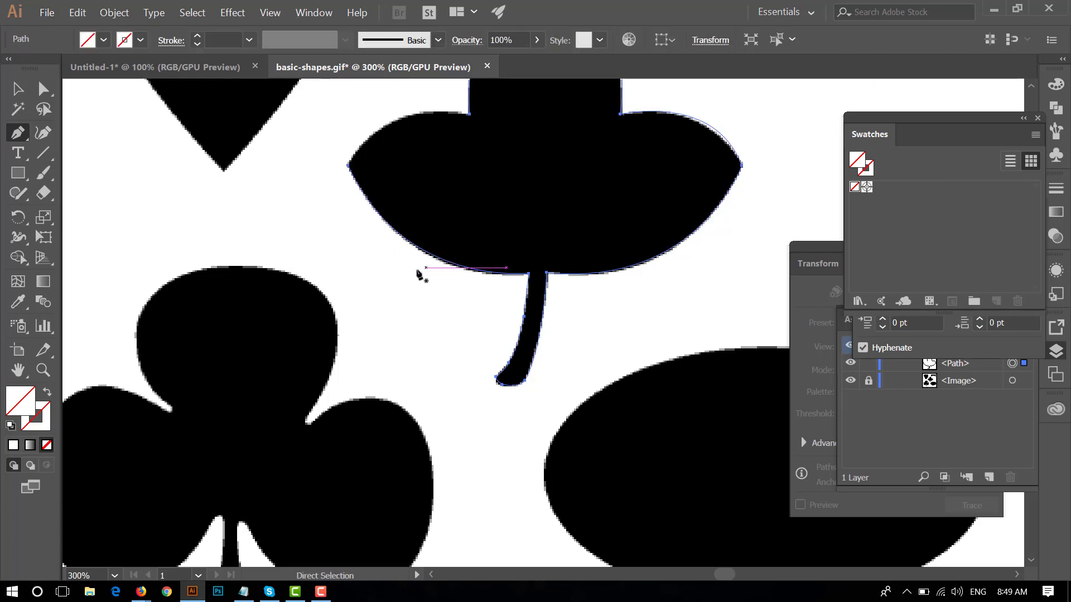
pyautogui.click(348, 165)
pyautogui.moveTo(400, 268); pyautogui.dragTo(403, 290)
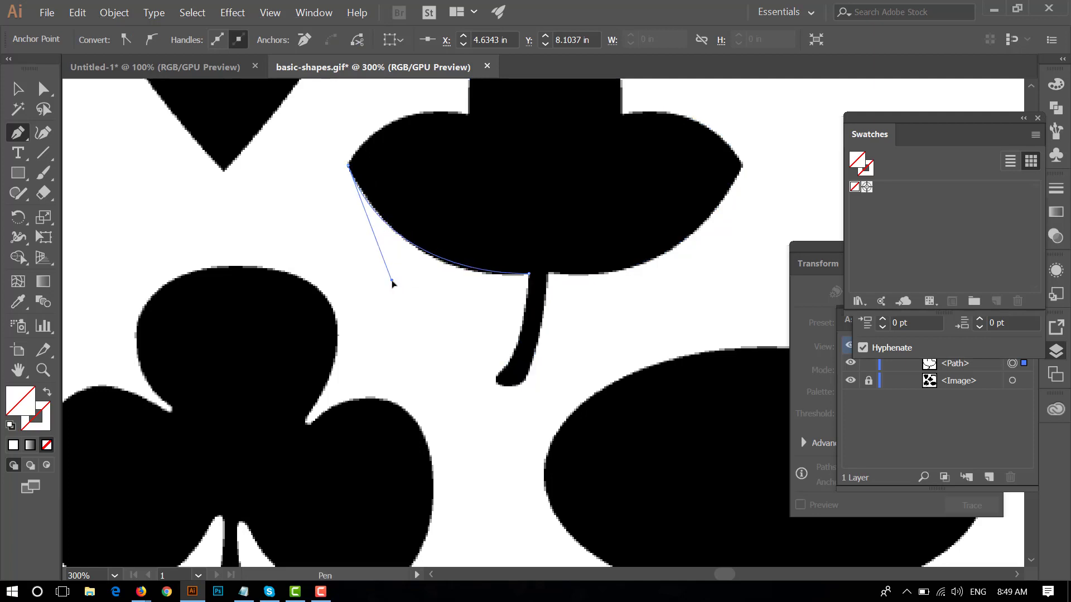
pyautogui.moveTo(404, 291); pyautogui.dragTo(414, 295)
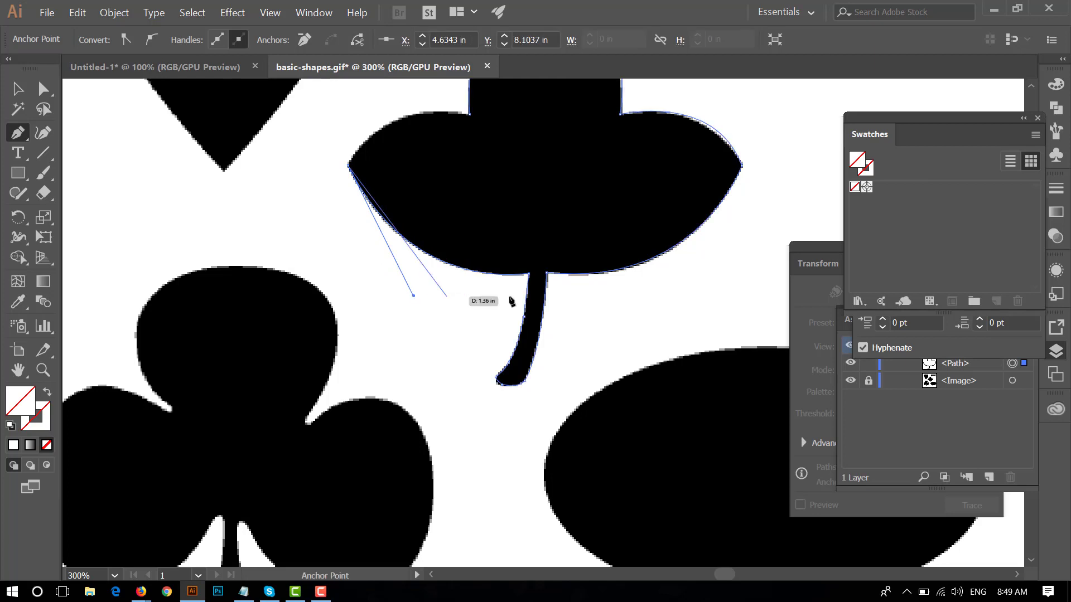
pyautogui.click(470, 114)
pyautogui.moveTo(513, 105)
pyautogui.mouseDown()
pyautogui.moveTo(552, 138)
pyautogui.moveTo(566, 117)
pyautogui.mouseUp()
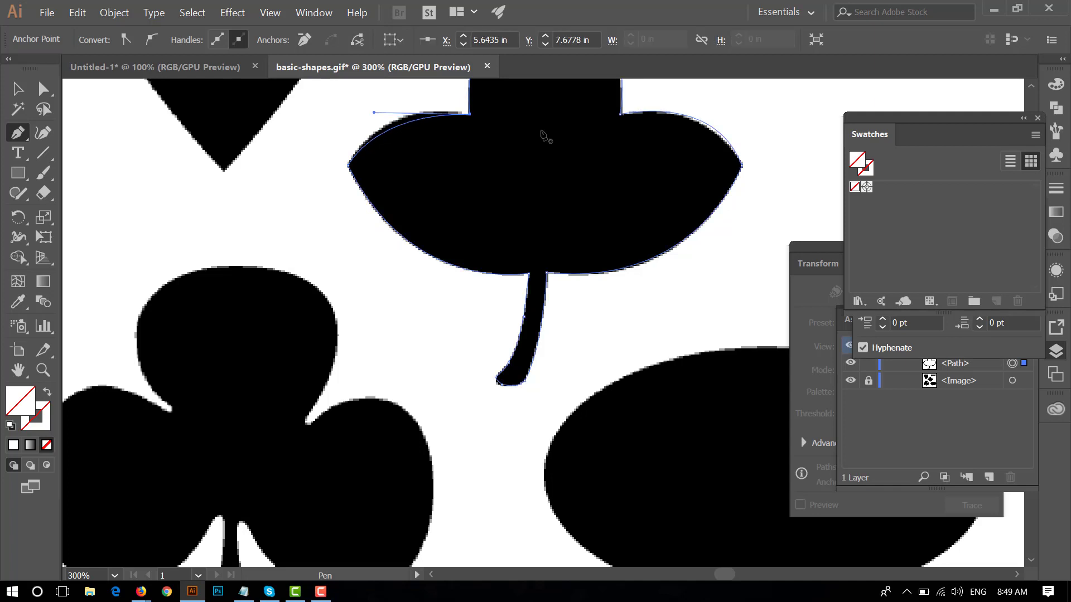
pyautogui.scroll(2, 530, 145)
pyautogui.scroll(2, 527, 150)
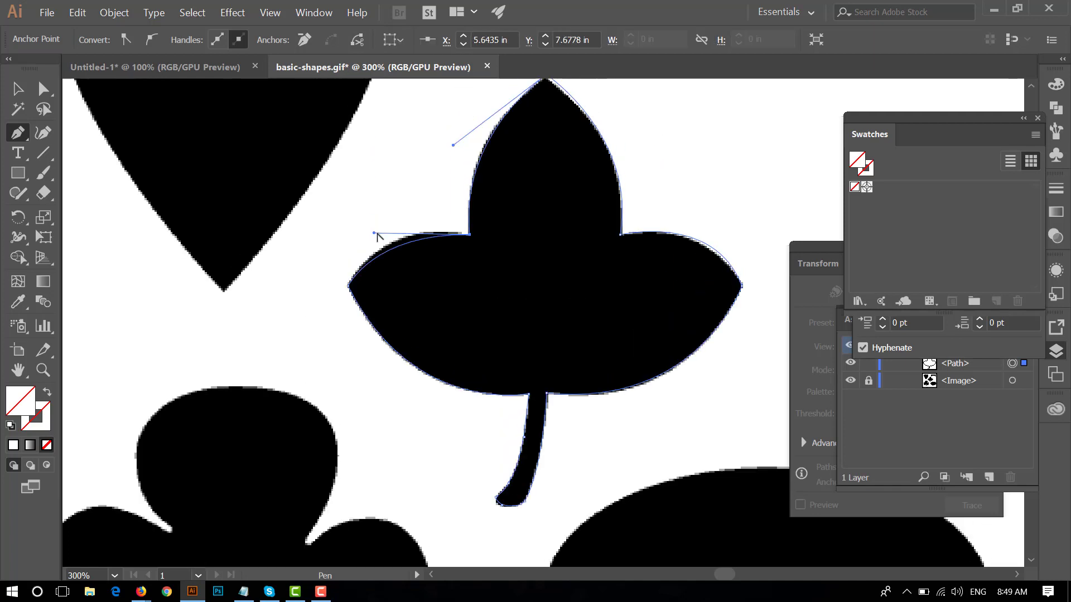
pyautogui.moveTo(373, 234); pyautogui.dragTo(375, 222)
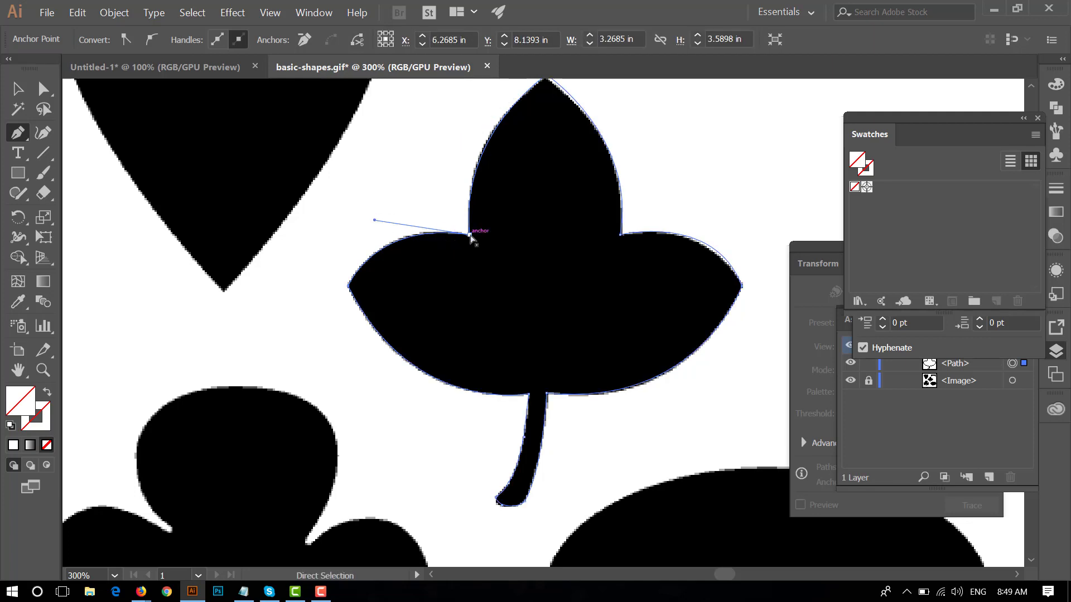
pyautogui.moveTo(470, 237); pyautogui.dragTo(469, 236)
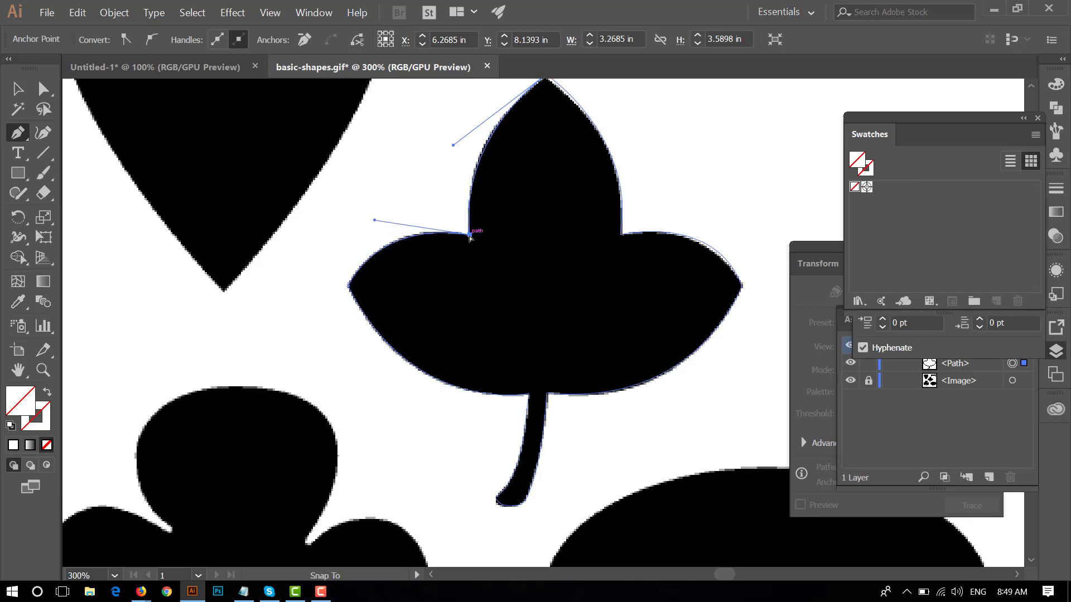
# Move the finished leaf trace to the right of the reference and fill it solid black
pyautogui.hotkey('ctrl', '1')
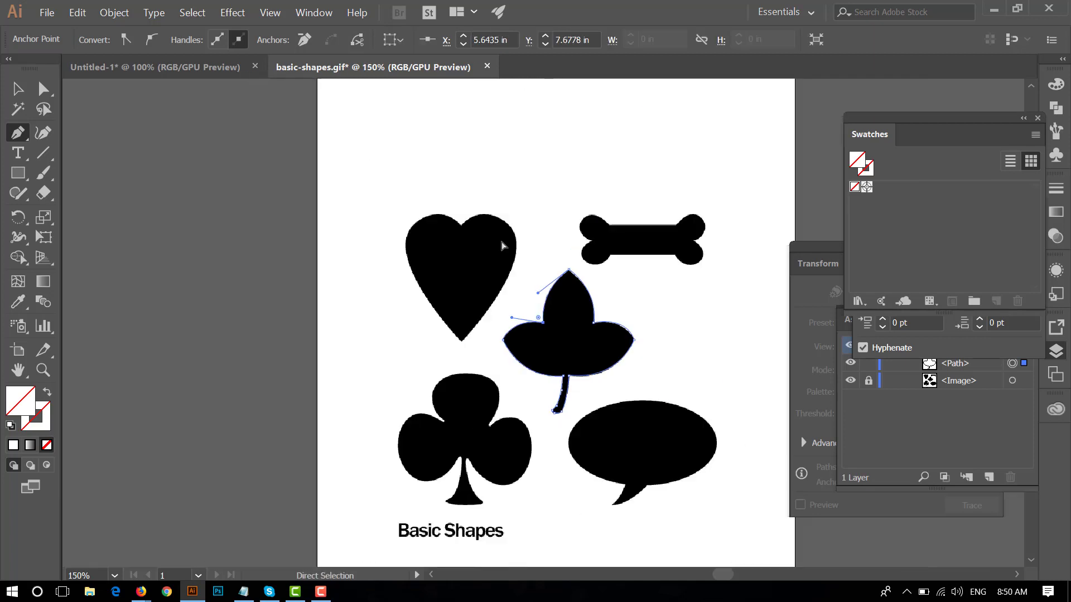
pyautogui.moveTo(663, 316); pyautogui.dragTo(427, 242)
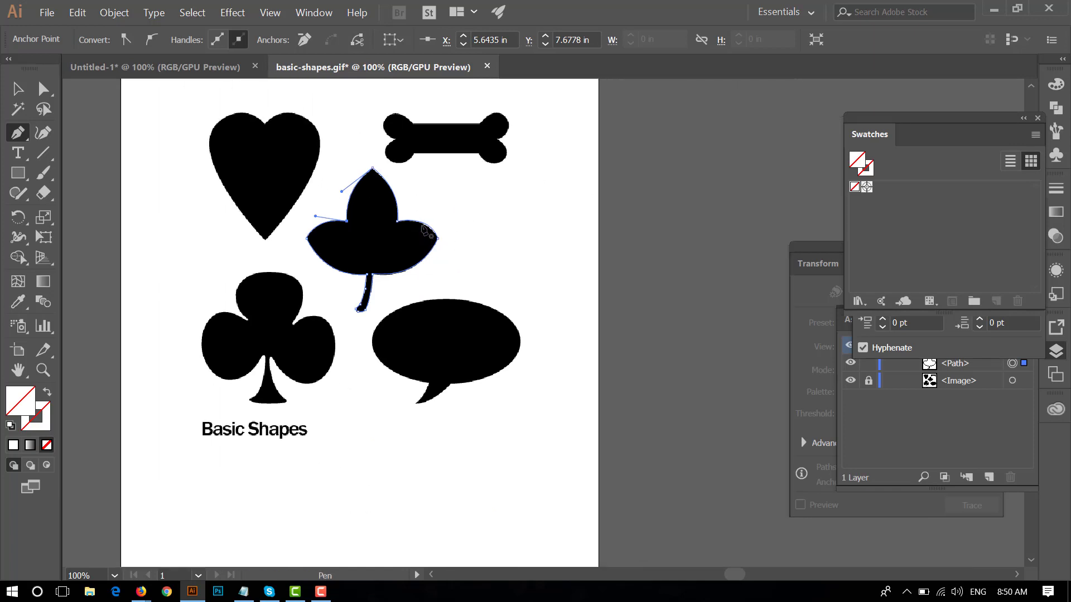
pyautogui.click(17, 89)
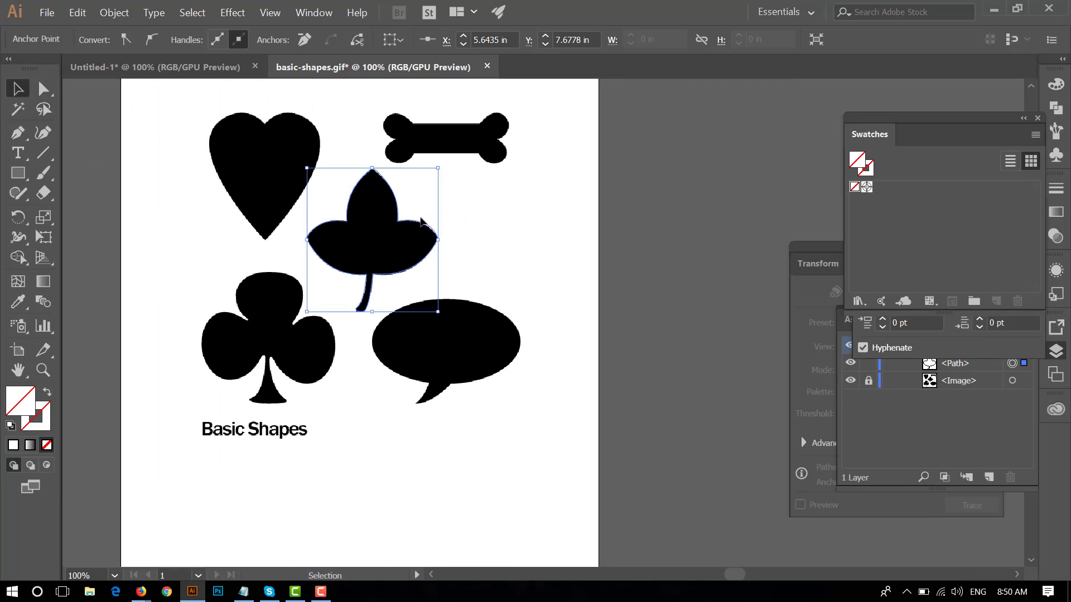
pyautogui.moveTo(424, 225); pyautogui.dragTo(607, 208)
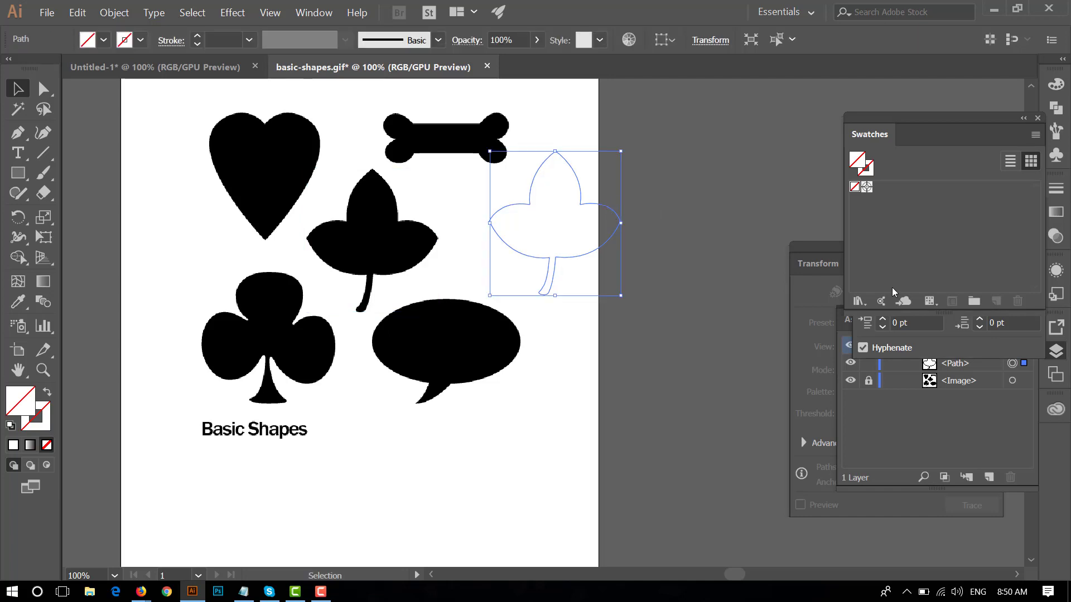
pyautogui.click(1056, 84)
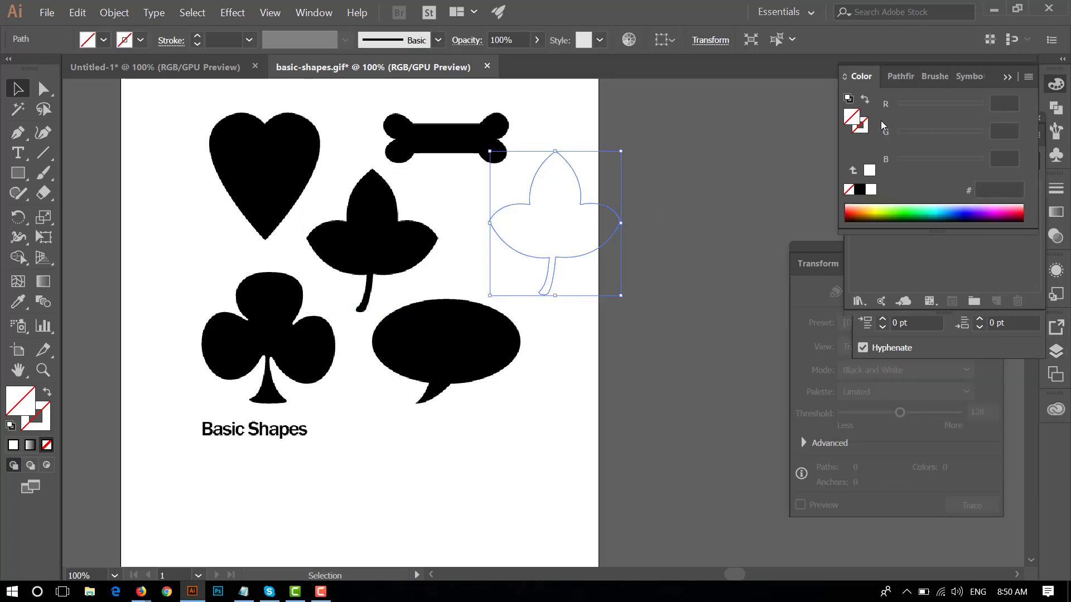
pyautogui.click(860, 190)
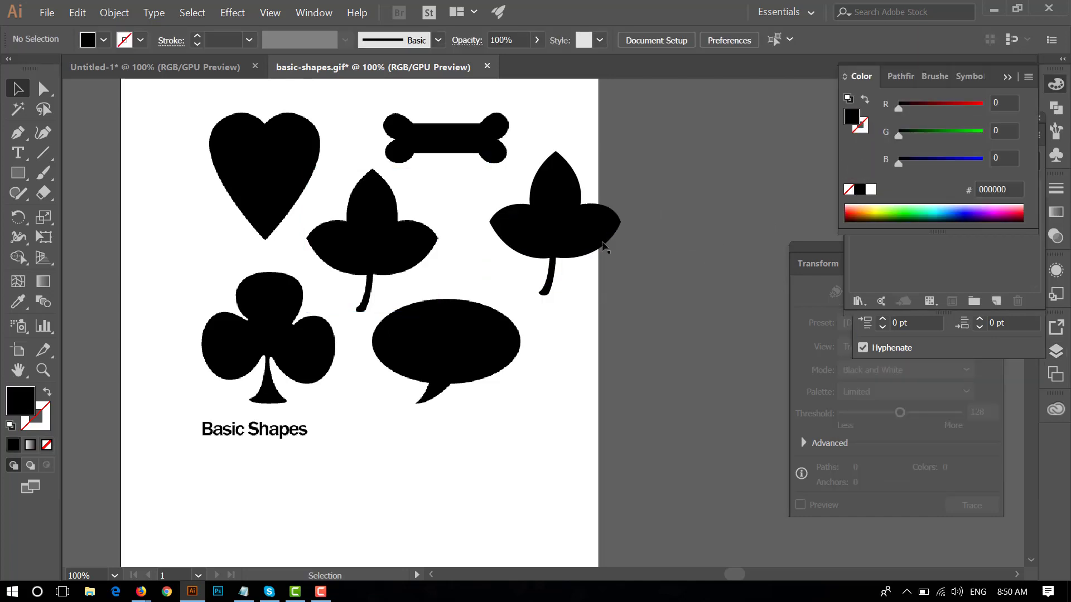
pyautogui.click(663, 229)
pyautogui.hotkey('ctrl', '+')
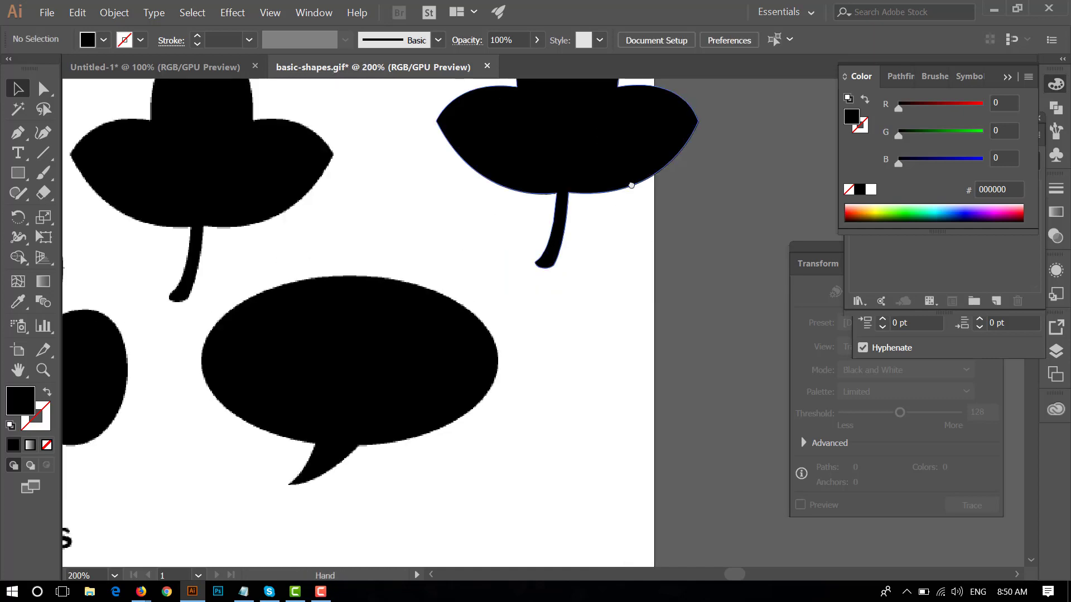
# Move the black leaf beside the artboard's upper right and scale it to about three times its size
pyautogui.moveTo(241, 213); pyautogui.dragTo(237, 307)
pyautogui.moveTo(578, 267); pyautogui.dragTo(585, 278)
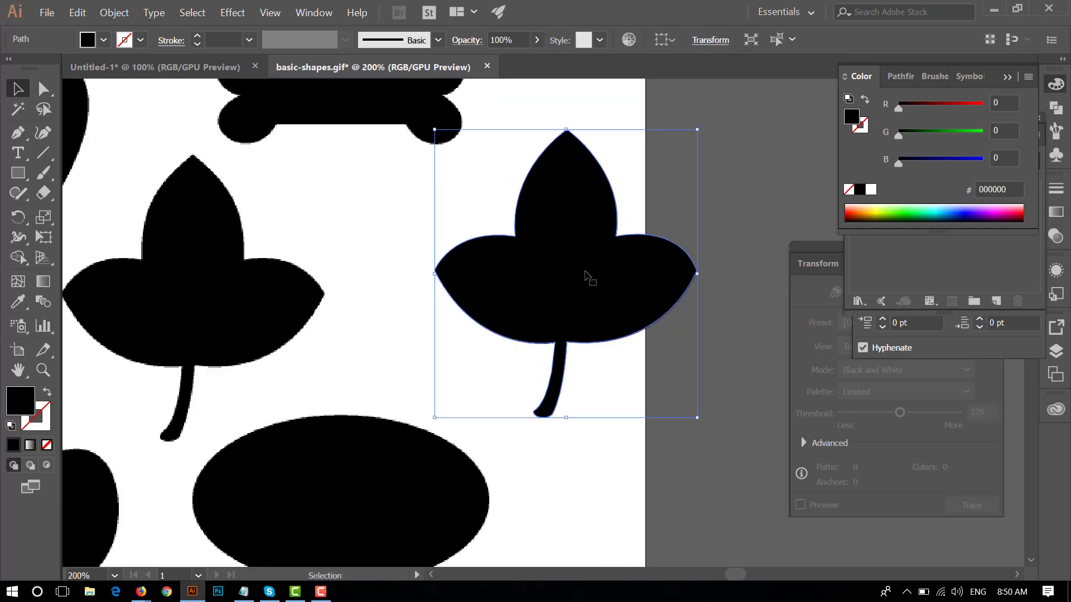
pyautogui.hotkey('ctrl', '-')
pyautogui.hotkey('ctrl', '-')
pyautogui.hotkey('ctrl', '-')
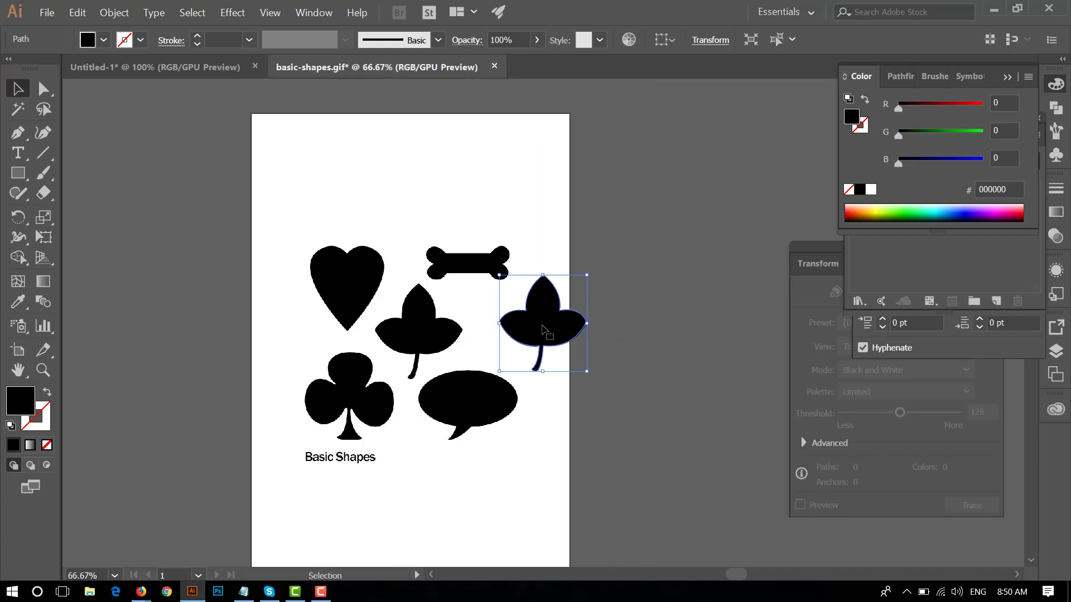
pyautogui.moveTo(542, 328); pyautogui.dragTo(647, 243)
pyautogui.click(689, 315)
pyautogui.click(673, 246)
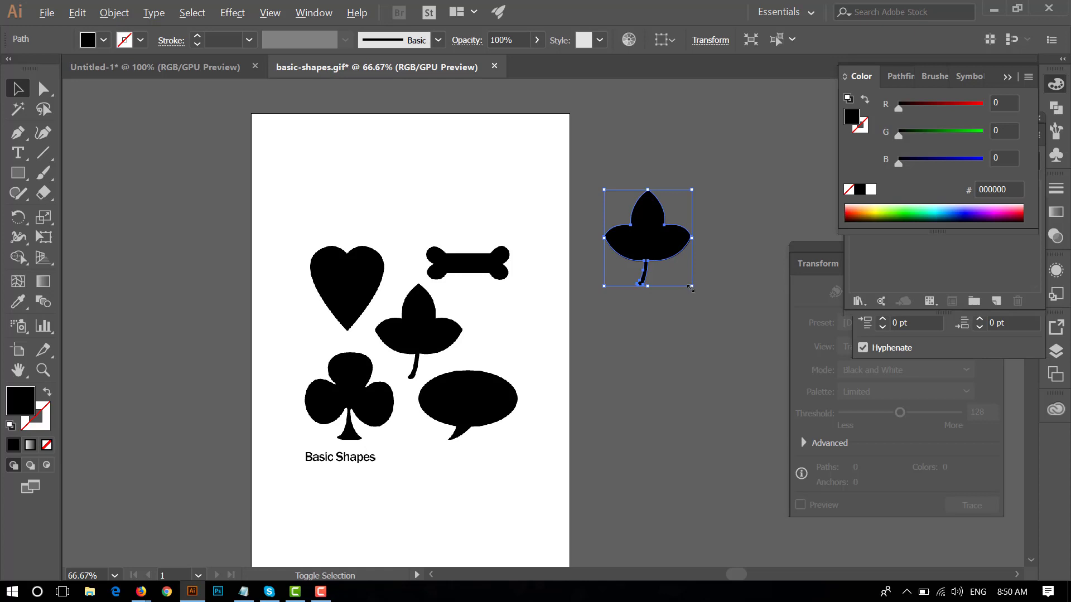
pyautogui.moveTo(690, 288); pyautogui.dragTo(776, 454)
pyautogui.click(716, 433)
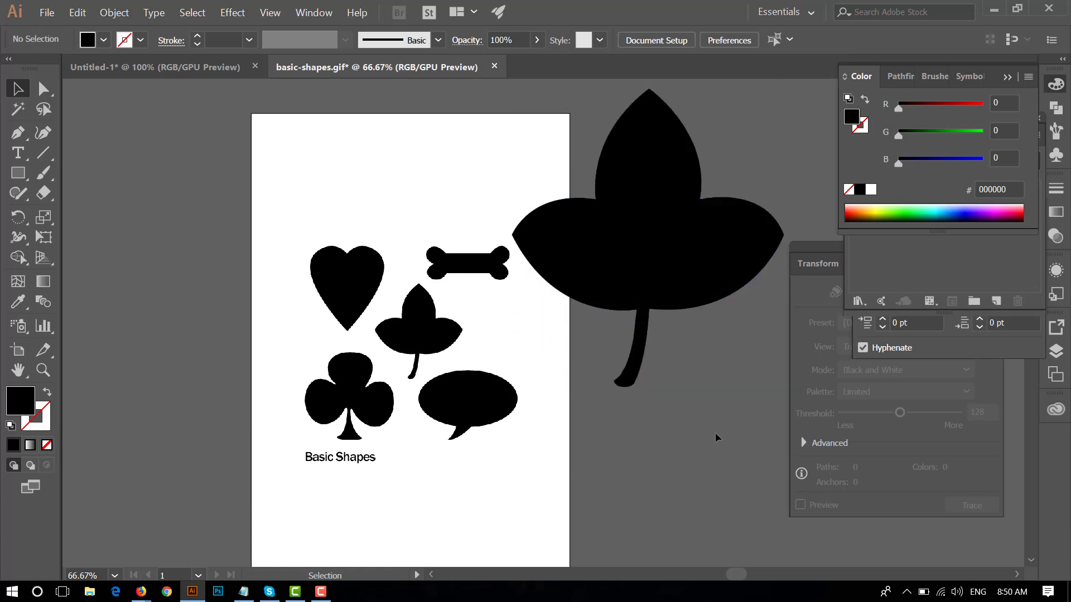
pyautogui.hotkey('ctrl', '-')
pyautogui.hotkey('ctrl', '-')
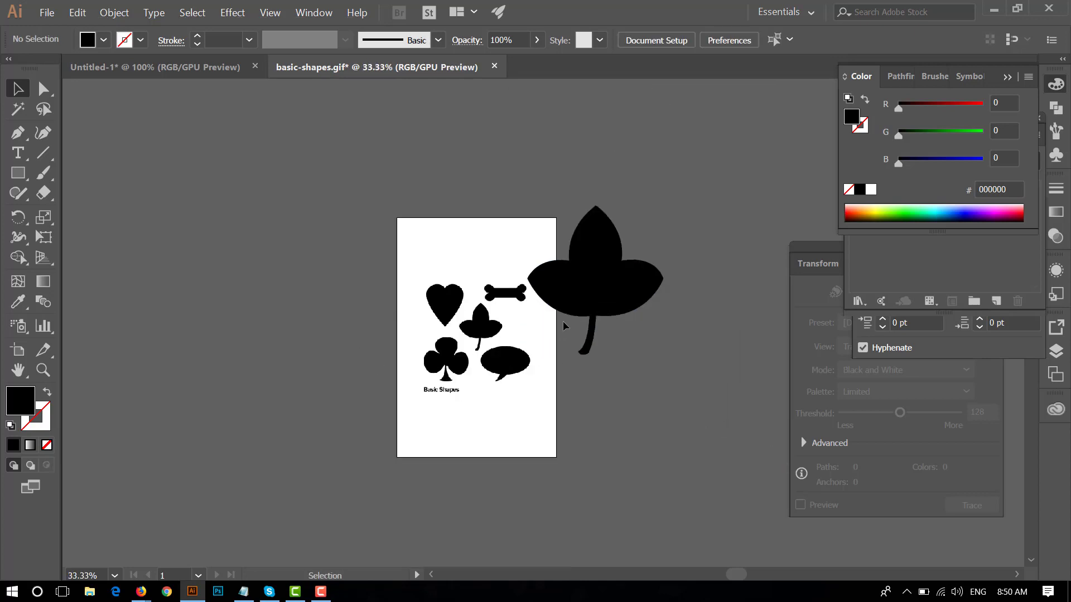